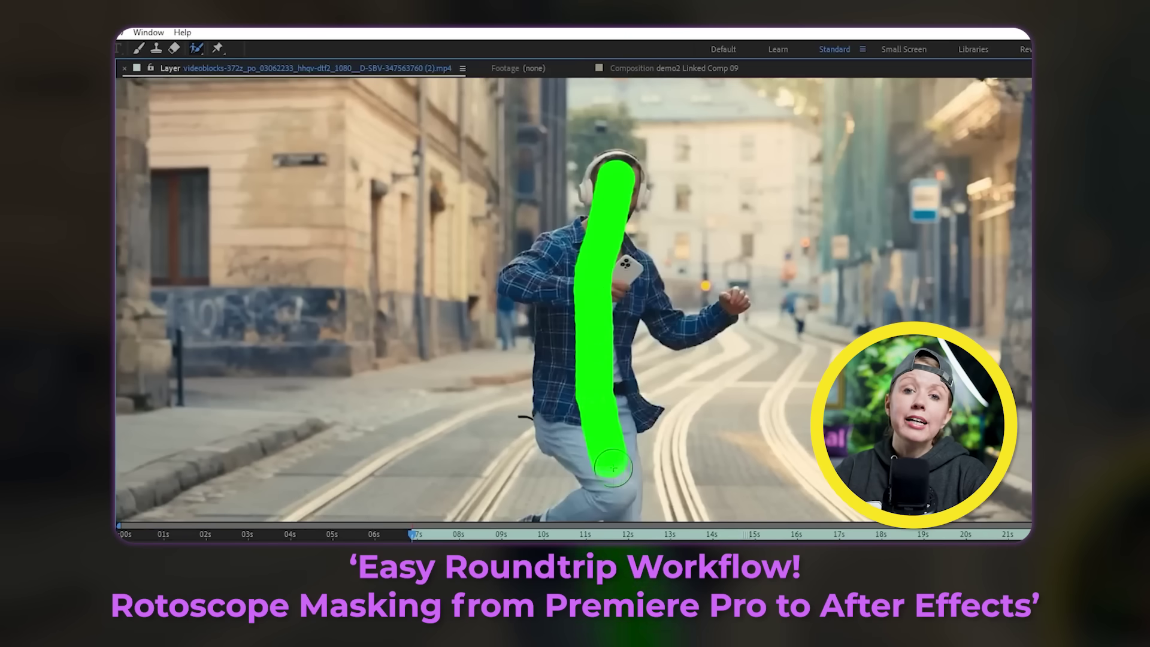
Extend the Roto Brush stroke from the dancing man's body up towards his arm
left_click_drag(613, 467, 656, 299)
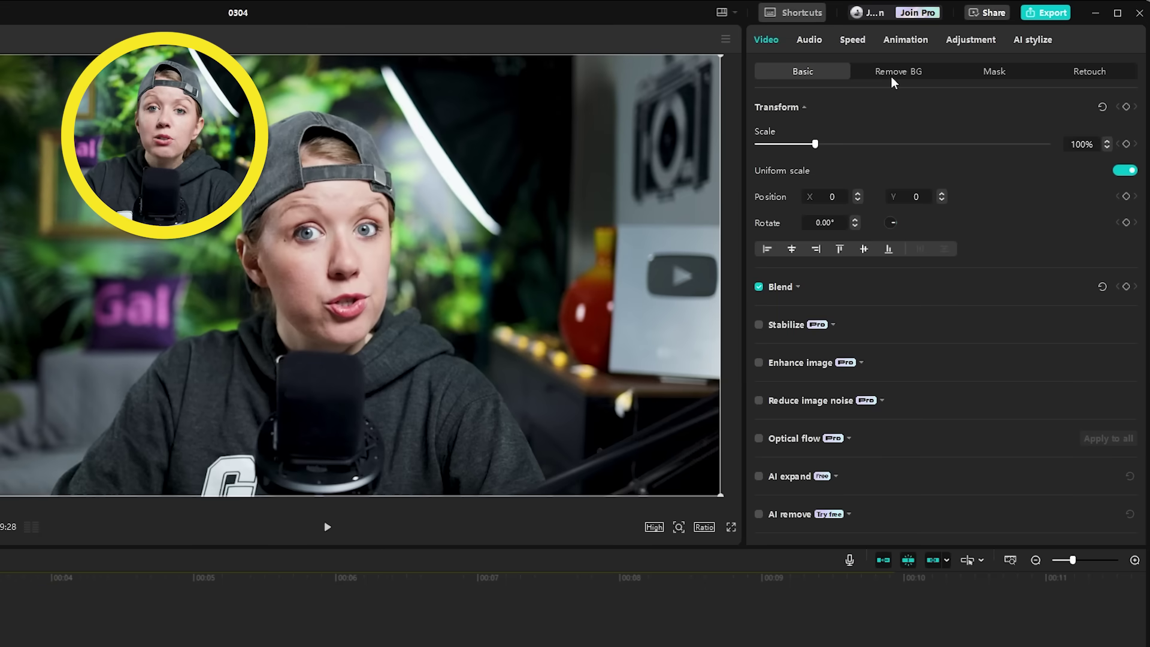
Turn on Auto removal to remove the background of the talking-head clip
left_click(893, 73)
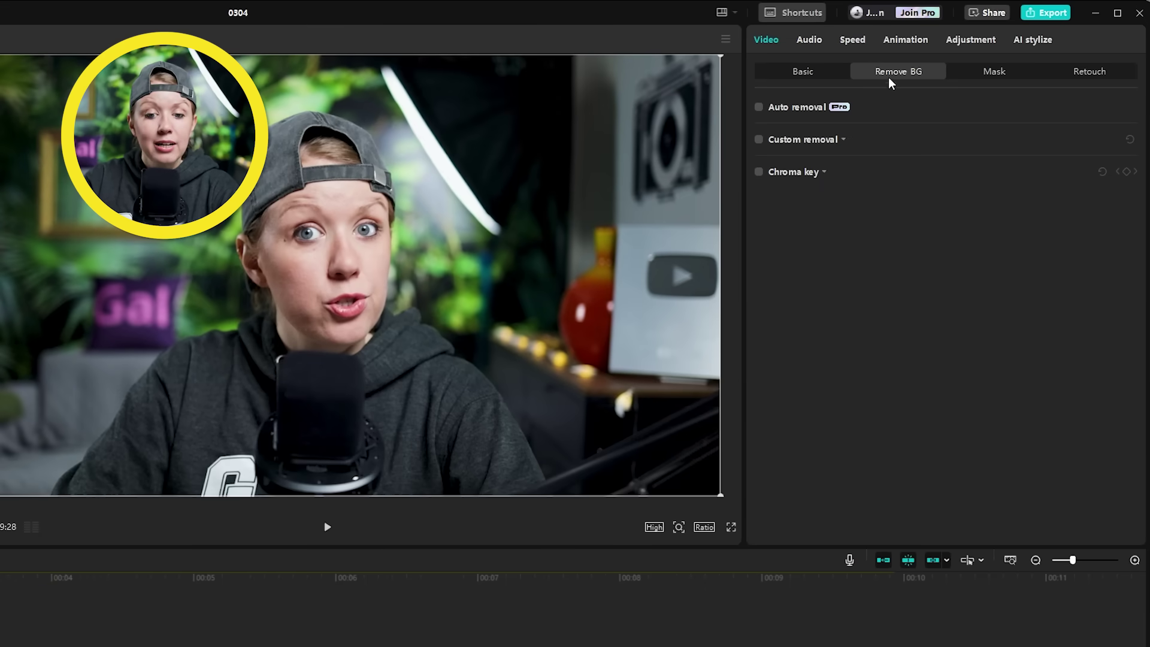
left_click(759, 108)
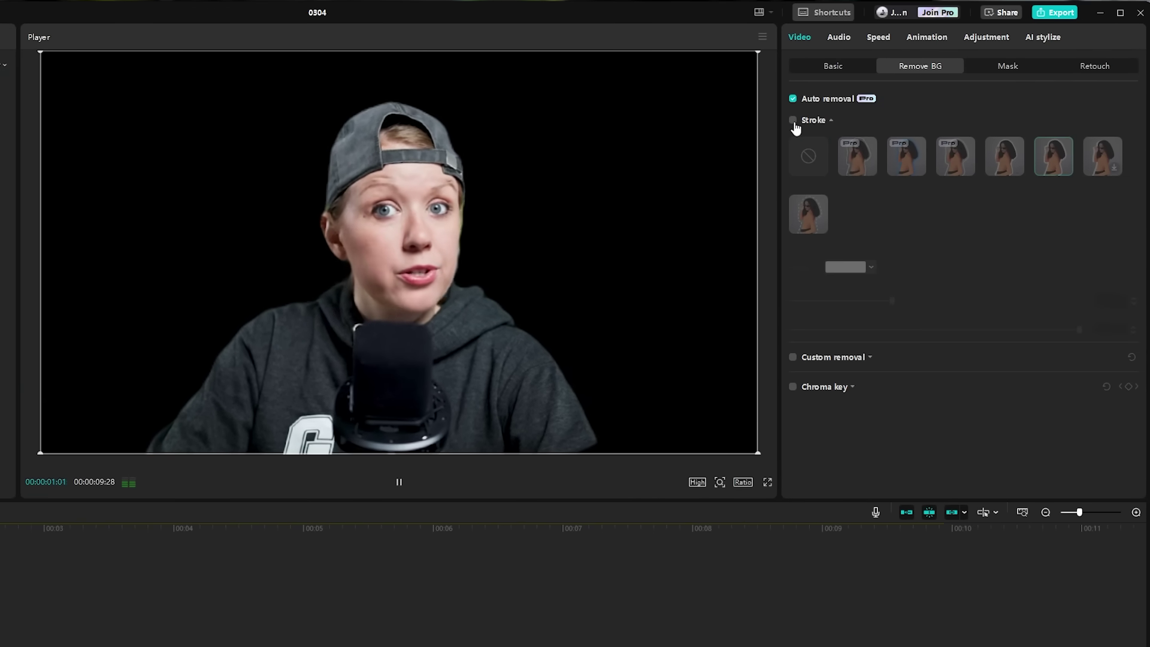
Enable the cutout's stroke, try the paper and dotted stroke styles, and set the style back to None
left_click(793, 121)
left_click(857, 157)
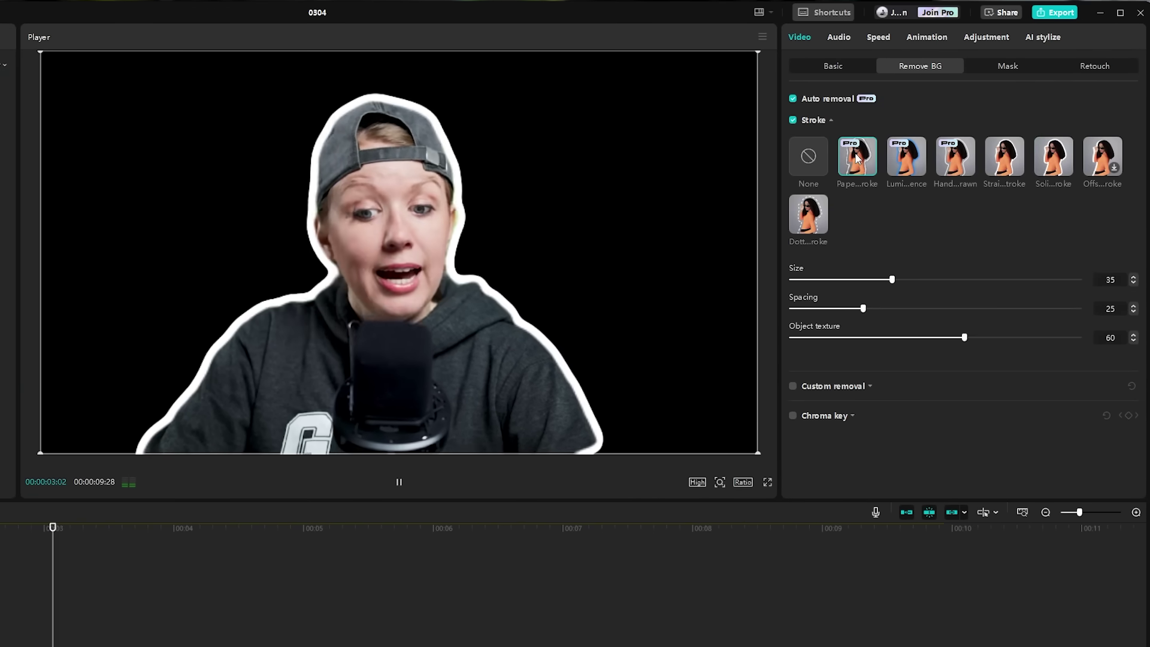
left_click(810, 208)
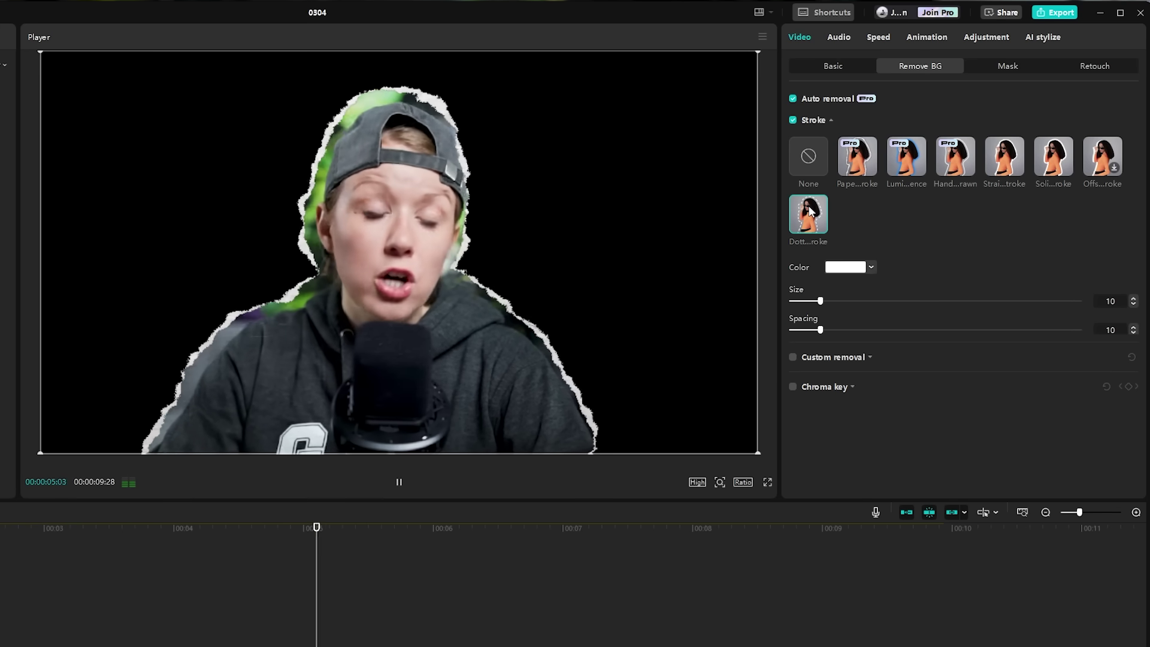
left_click(811, 162)
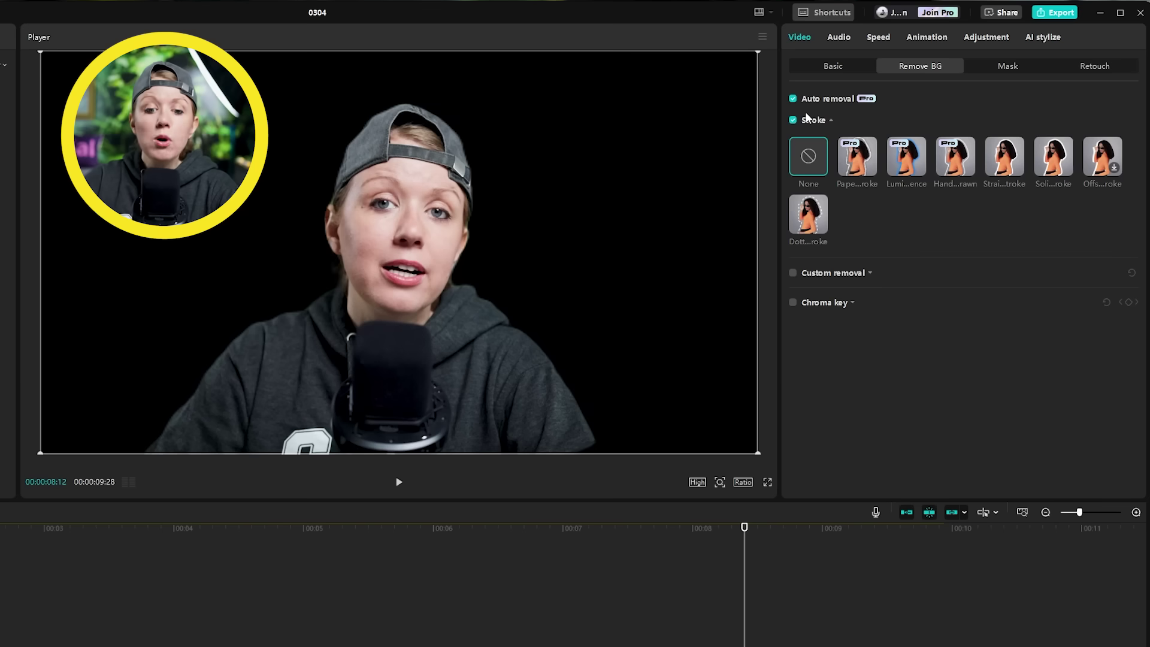
Replace Auto removal with Custom removal and brush over the woman's face and hoodie at size 20
left_click(794, 99)
left_click(793, 99)
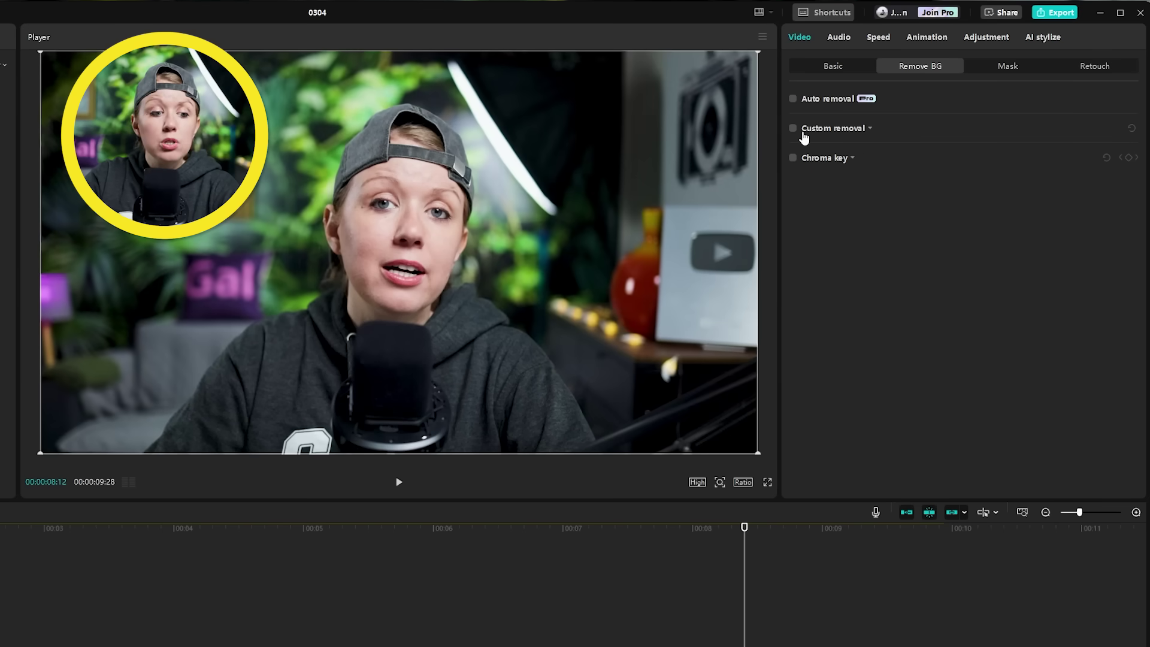
left_click(793, 128)
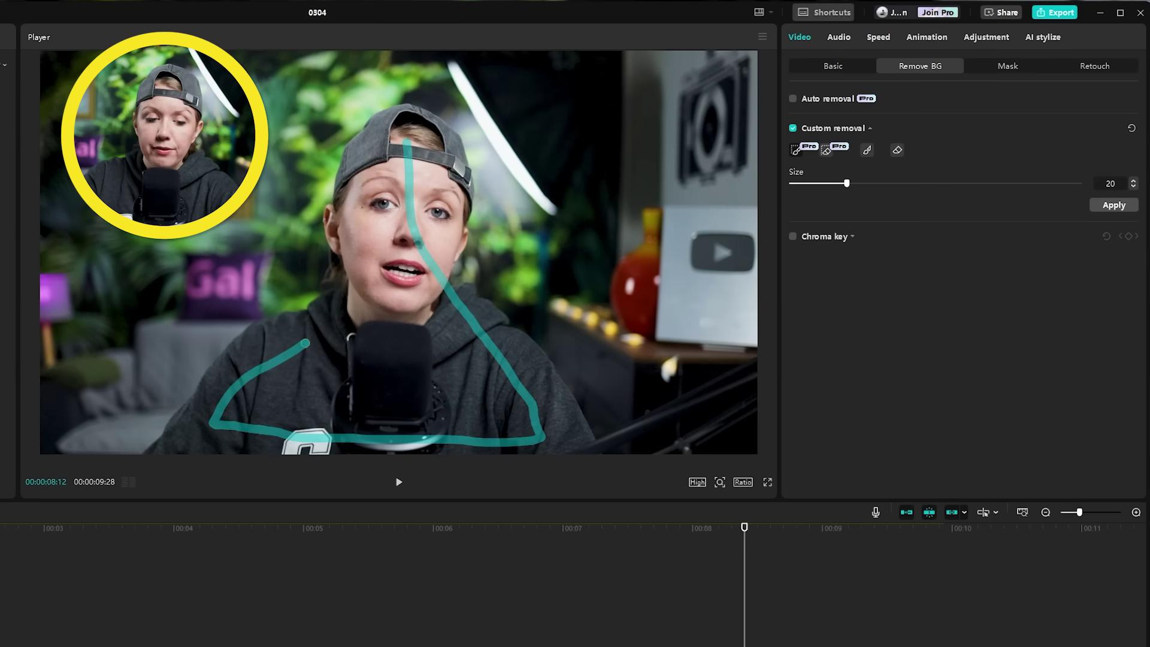
left_click_drag(386, 157, 406, 143)
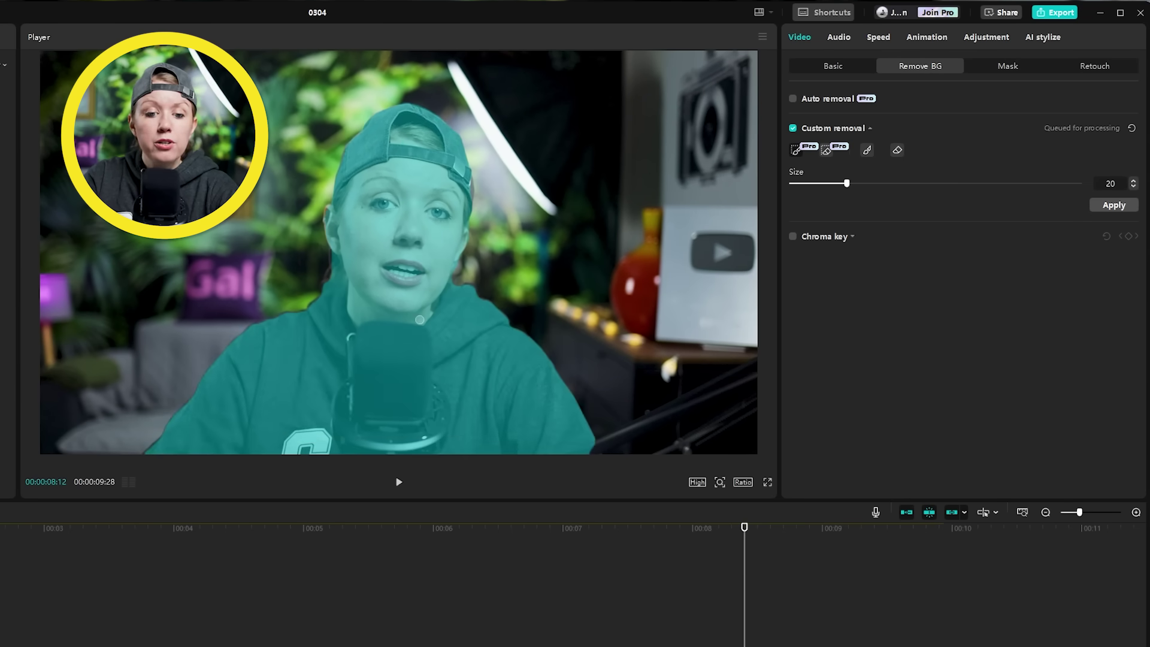
Erase the excess selection beside the woman's neck and apply the custom background removal
scroll(420, 320, "up", 5)
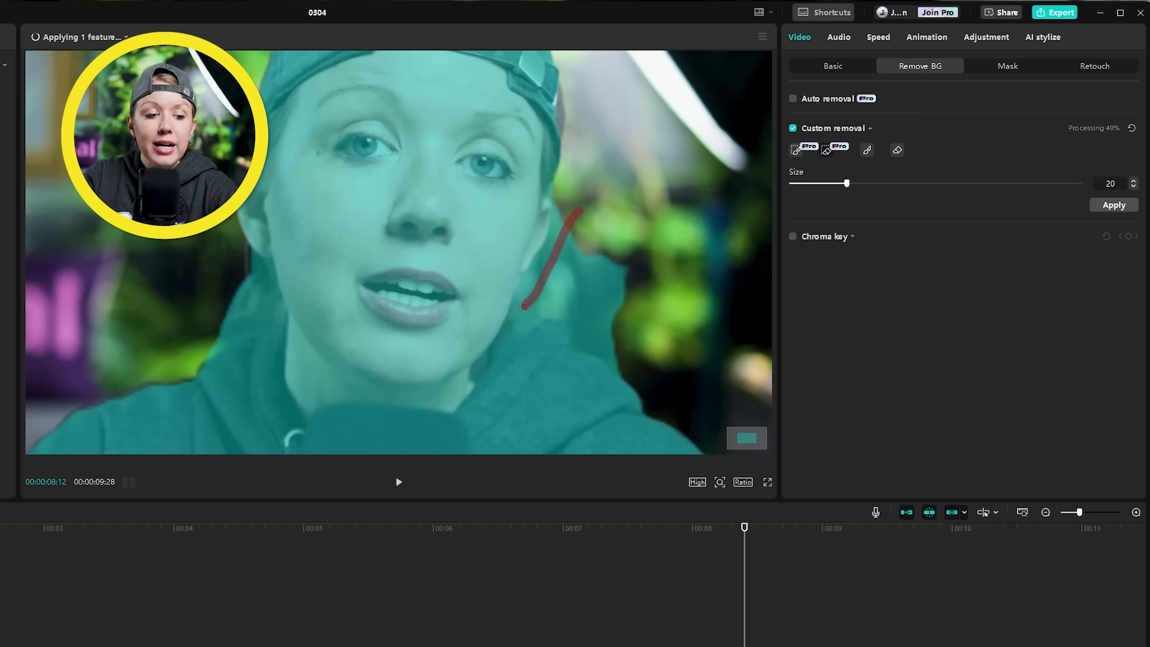
left_click_drag(613, 196, 619, 208)
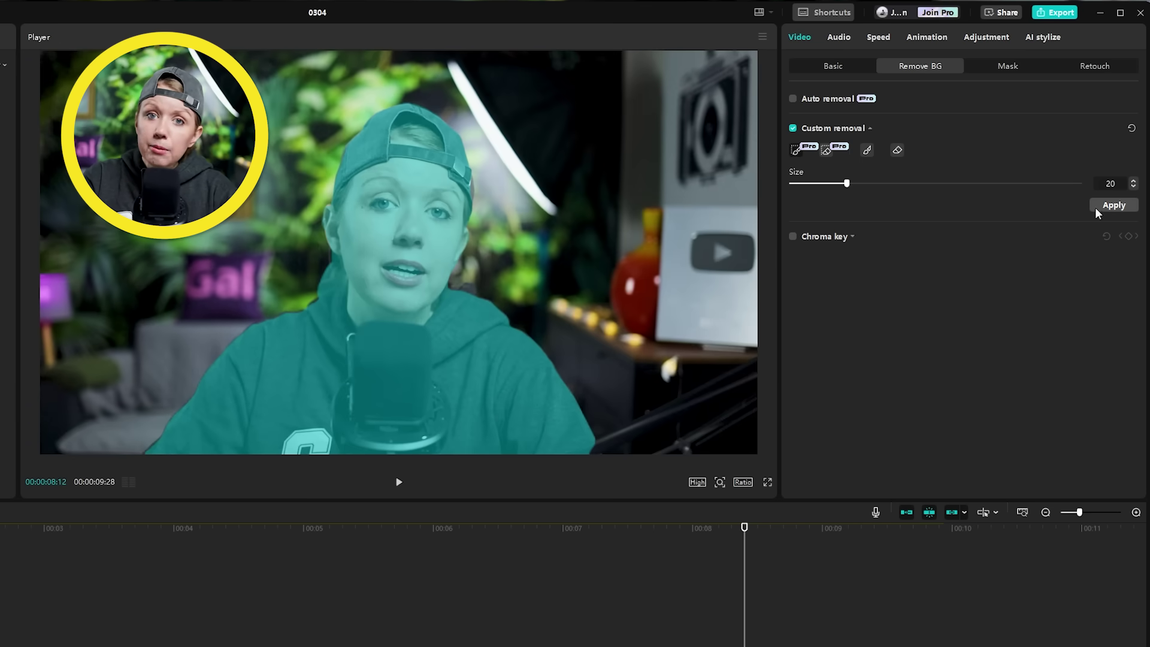
left_click(1100, 207)
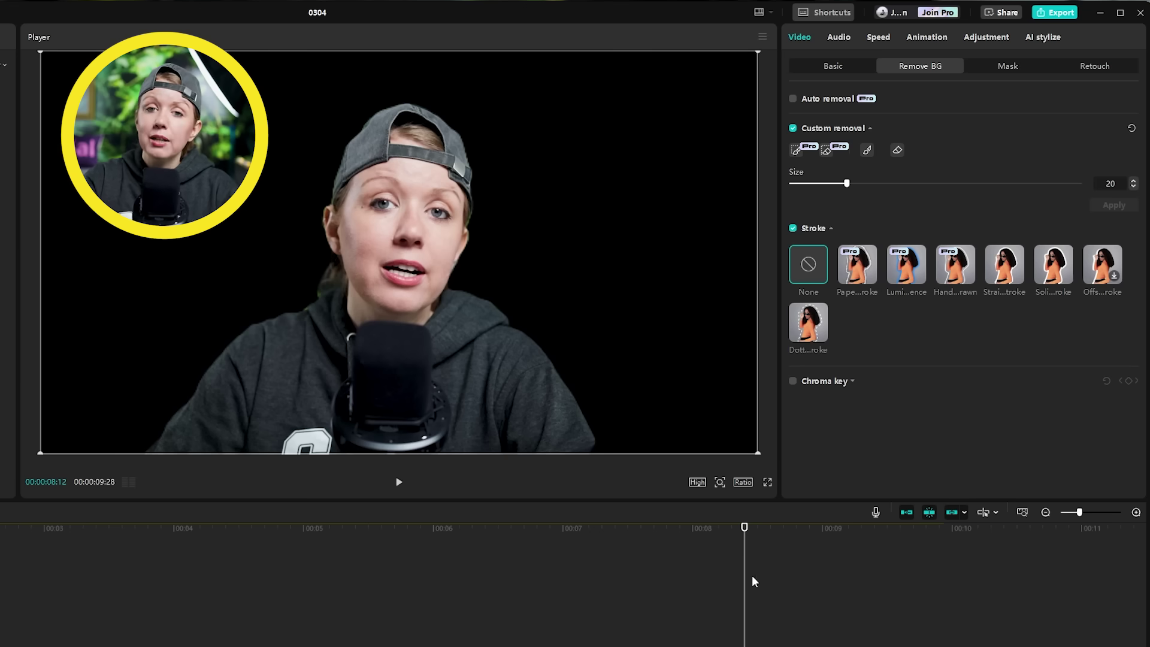
Duplicate DEMO stroke.mp4 onto the track above and lower the copy's volume to -∞ dB
left_click_drag(746, 542, 149, 553)
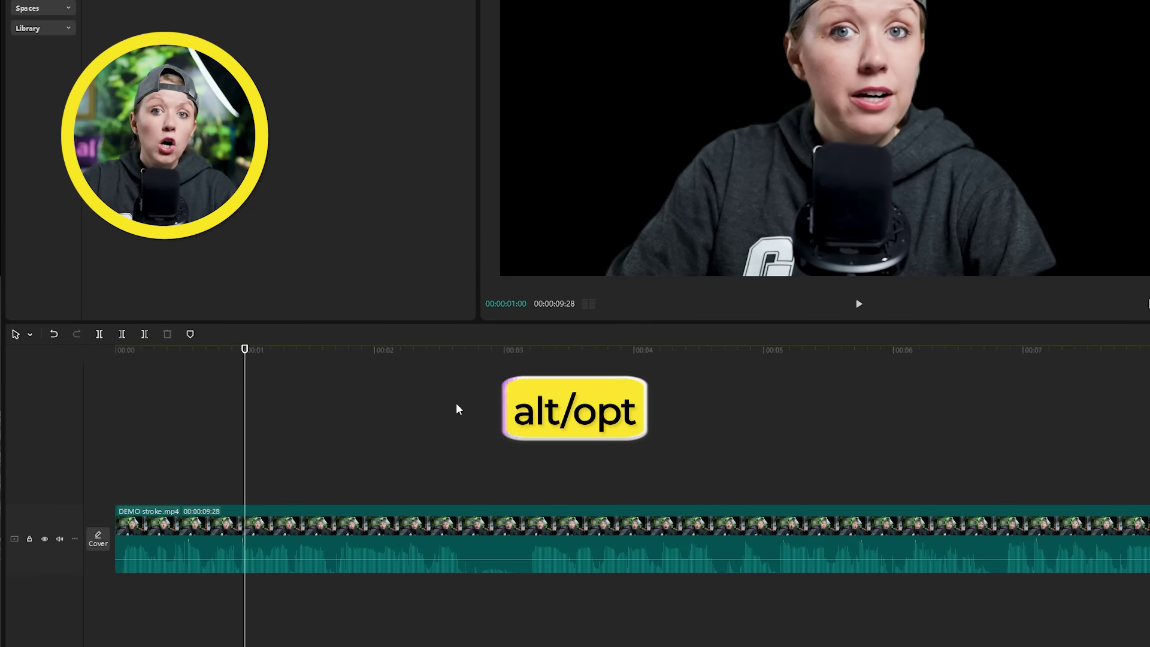
left_click(388, 532, "alt")
left_click_drag(389, 528, 391, 464)
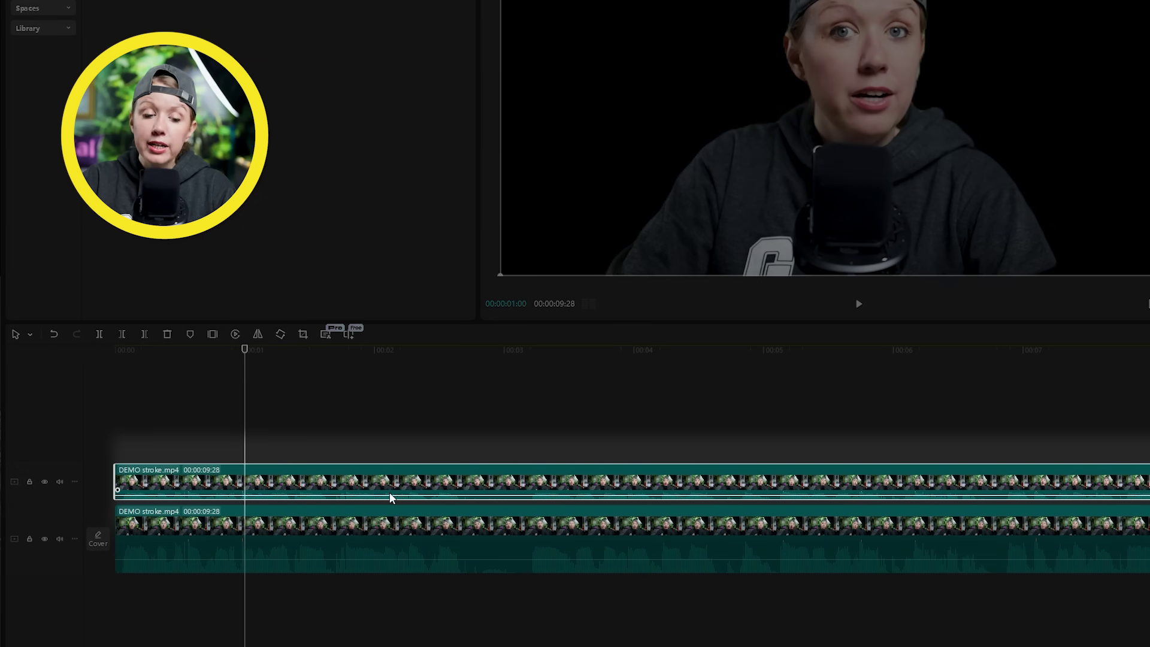
left_click_drag(384, 496, 384, 496)
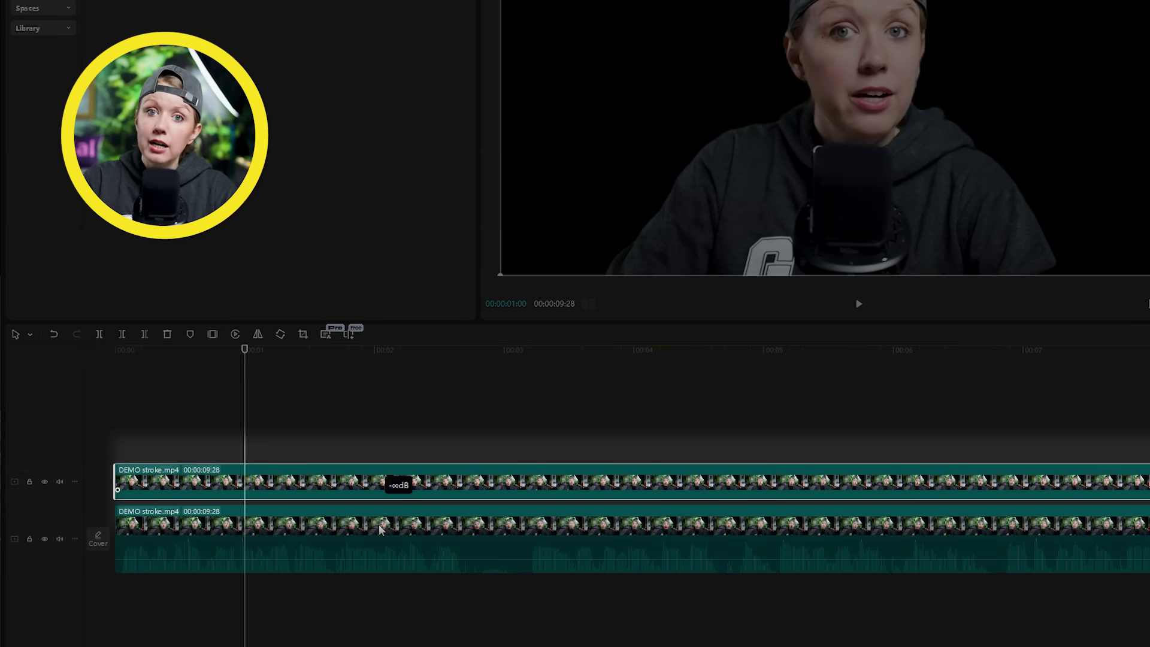
left_click(382, 442)
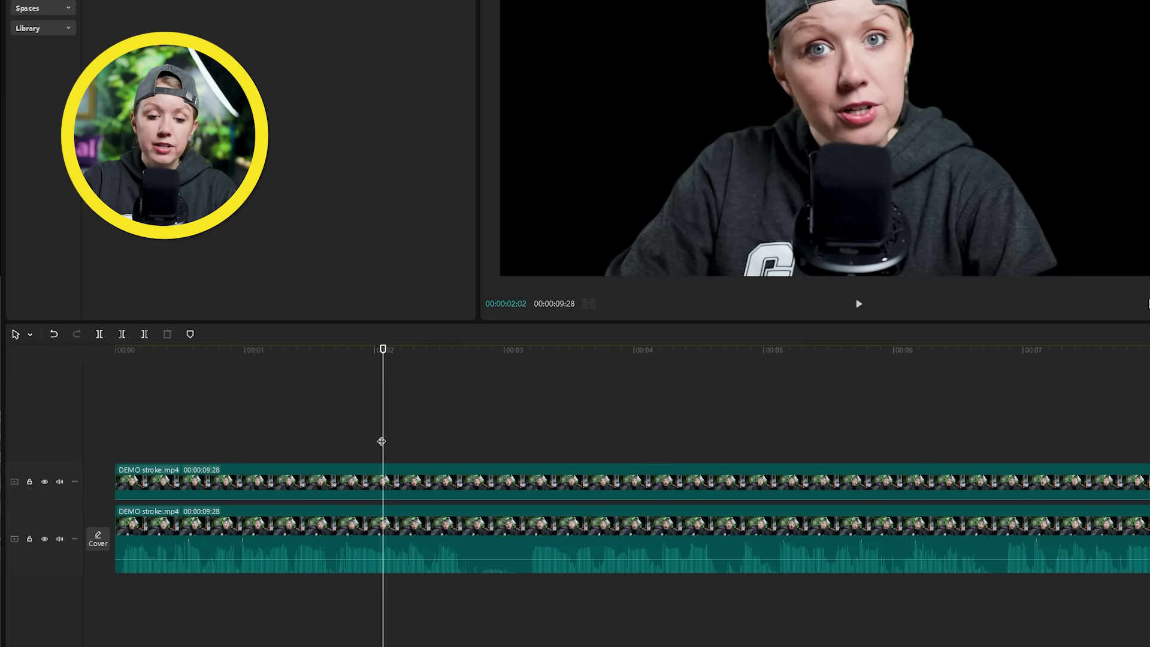
Turn off Auto removal on the lower DEMO stroke.mp4 clip to restore its background
left_click(353, 540)
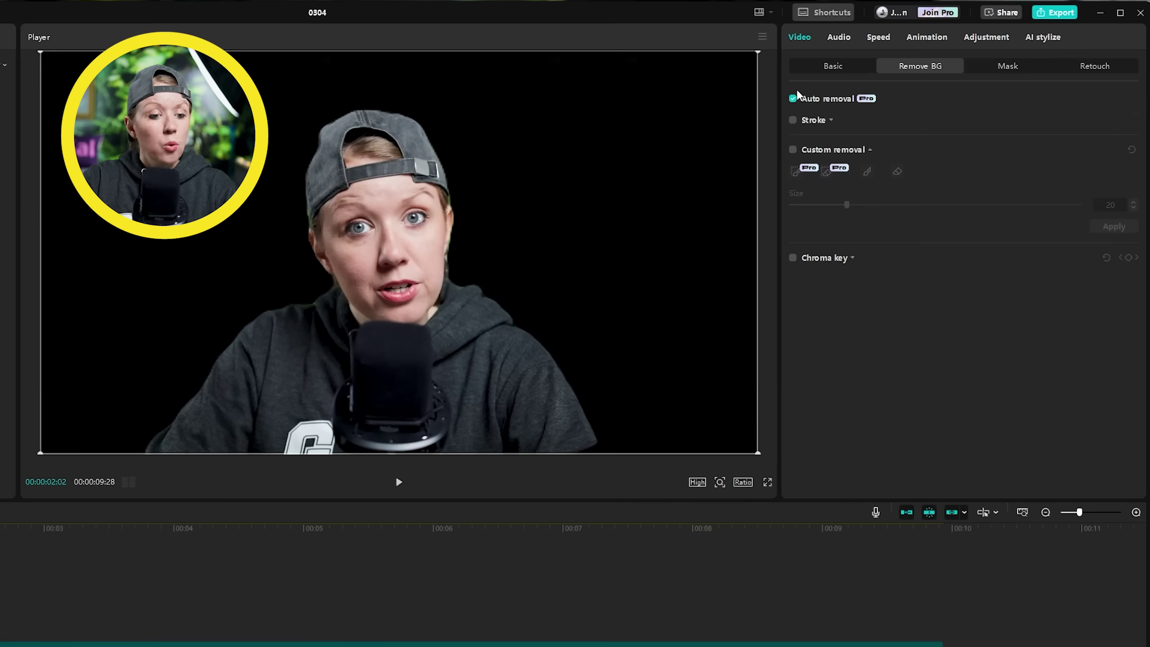
left_click(793, 99)
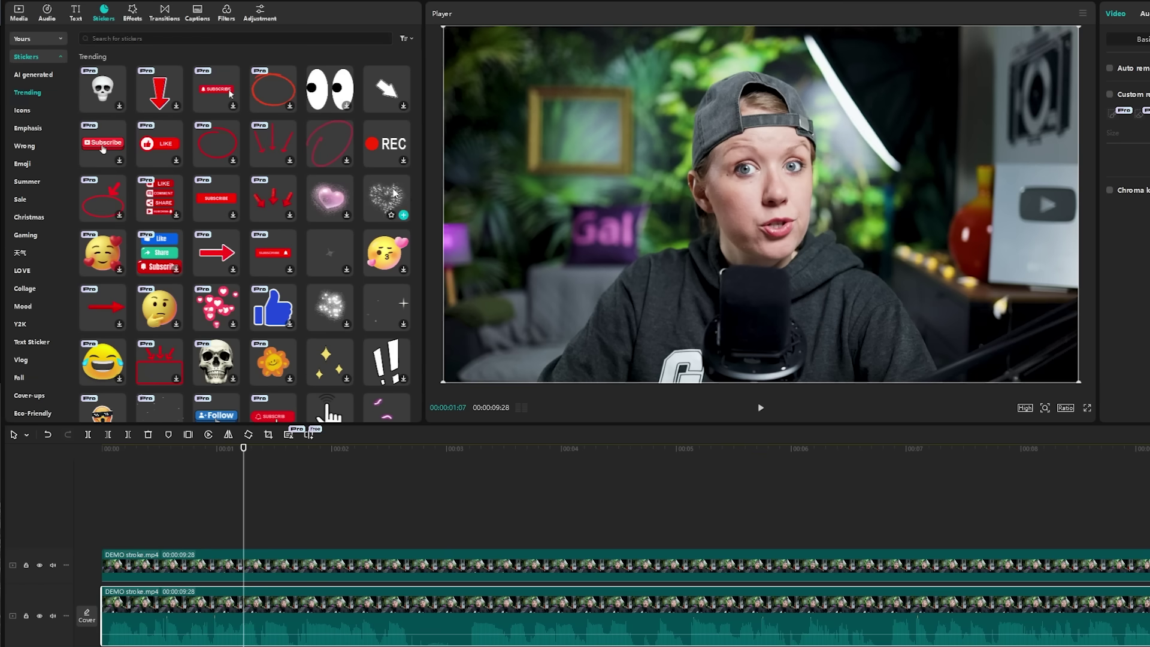
Add the sparkling particle sticker between the two video layers and play the result from before the playhead
left_click_drag(393, 193, 276, 581)
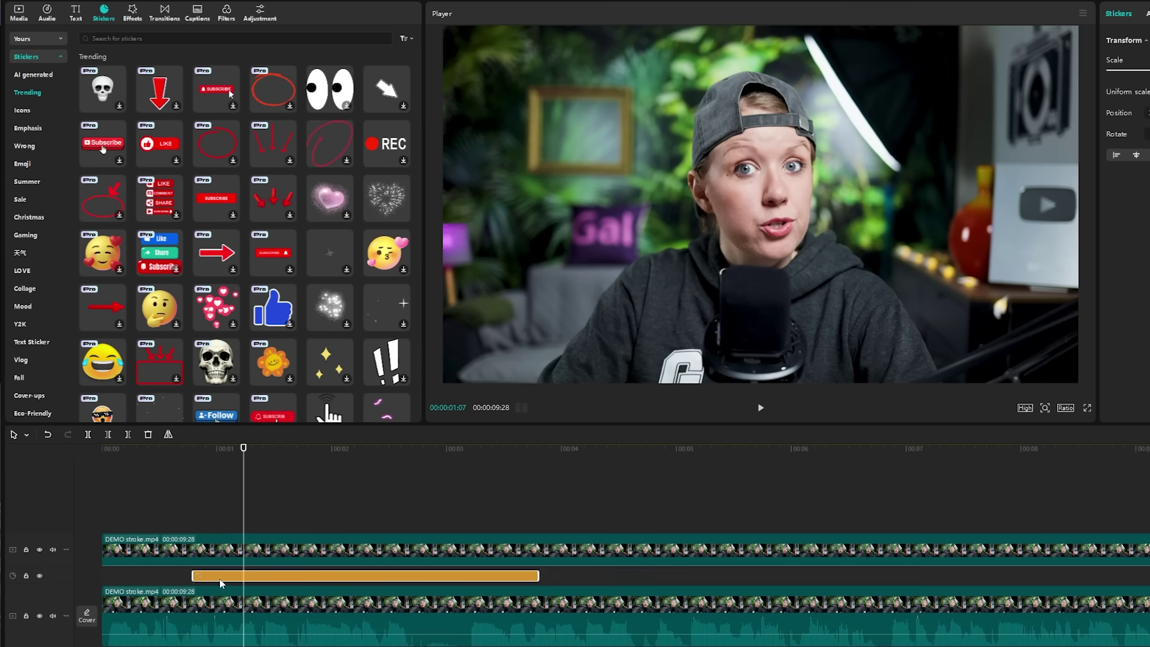
left_click(198, 450)
key("space")
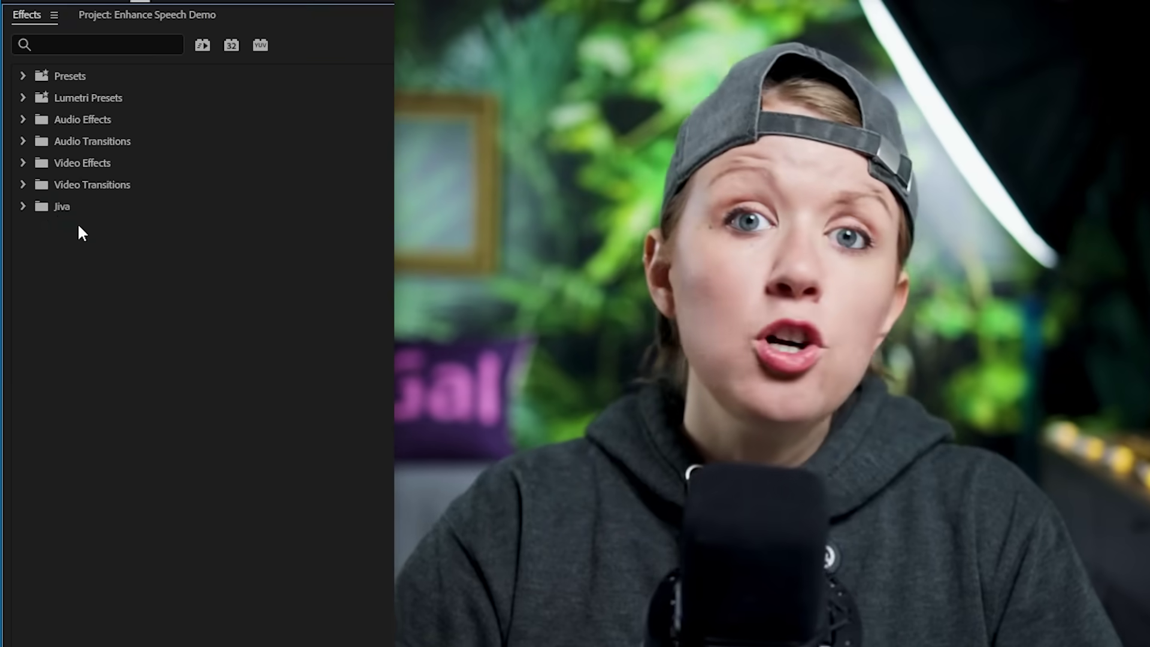
Browse Premiere Pro's video transitions, expanding the Dissolve, Immersive Video and Iris groups
left_click(24, 183)
left_click(33, 248)
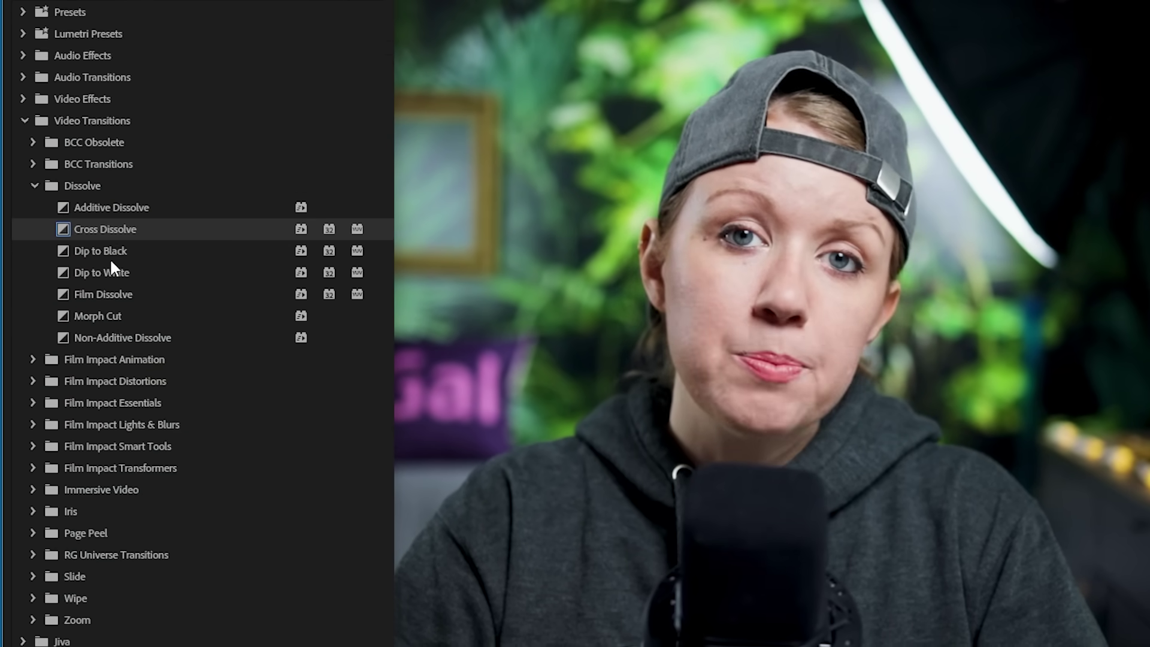
left_click(108, 357)
left_click(33, 552)
left_click(33, 339)
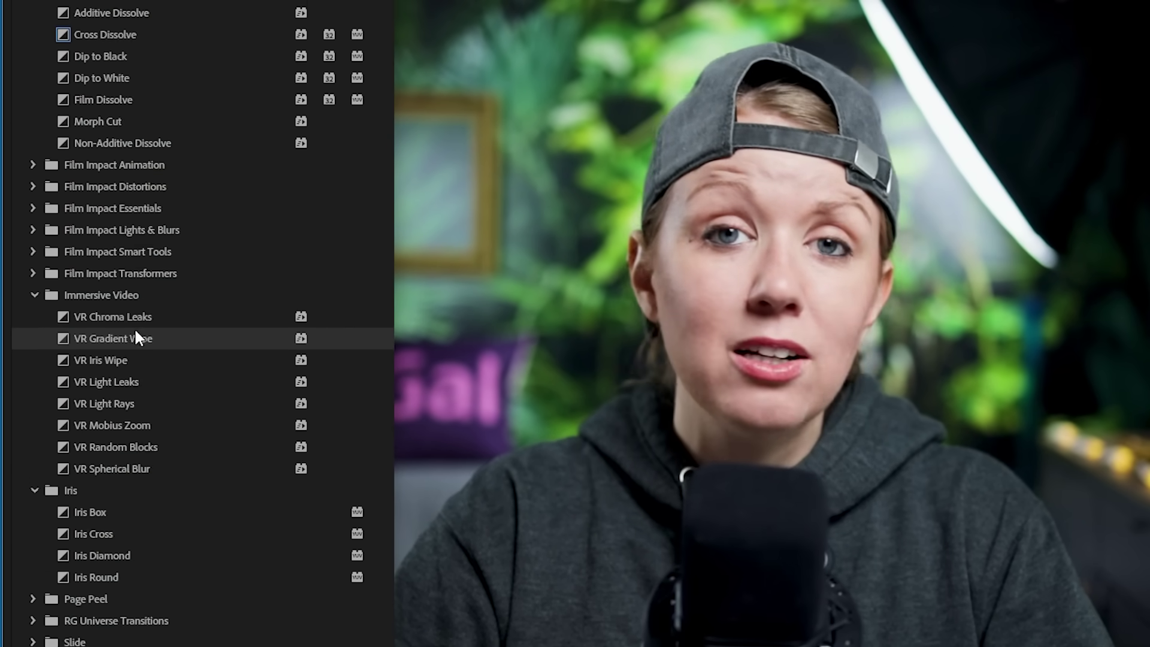
left_click_drag(113, 505, 170, 511)
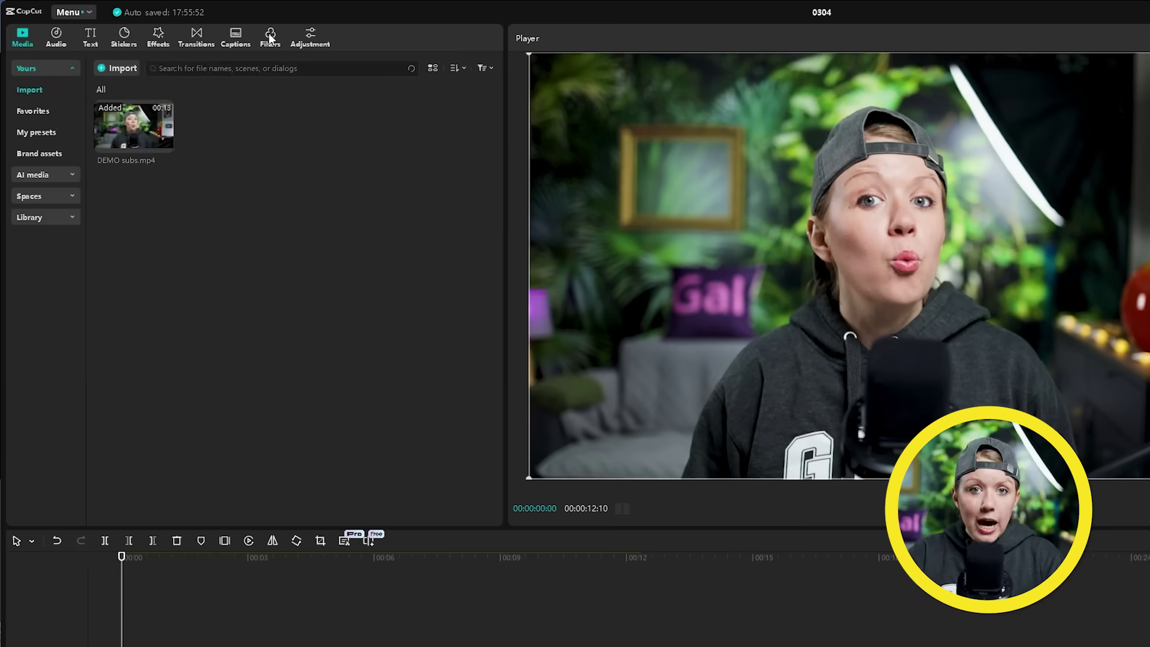
In CapCut, preview the Rome Vacay and Oppenheimer filters and the 1988 Retro filter on the footage
left_click(270, 37)
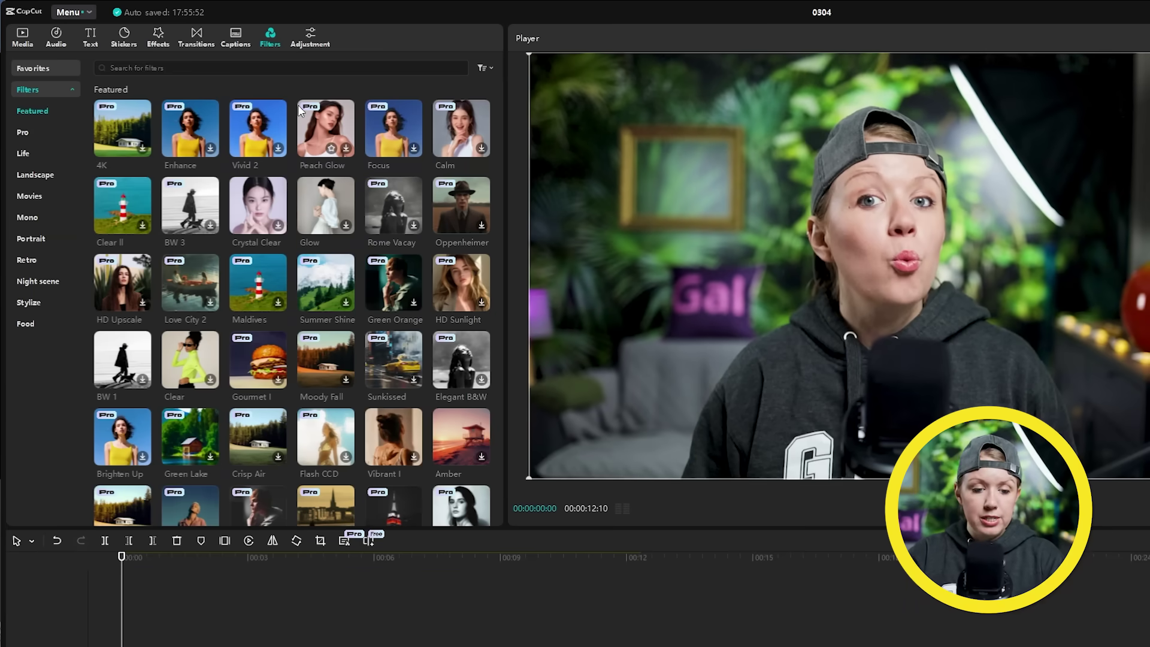
left_click(264, 190)
left_click(395, 201)
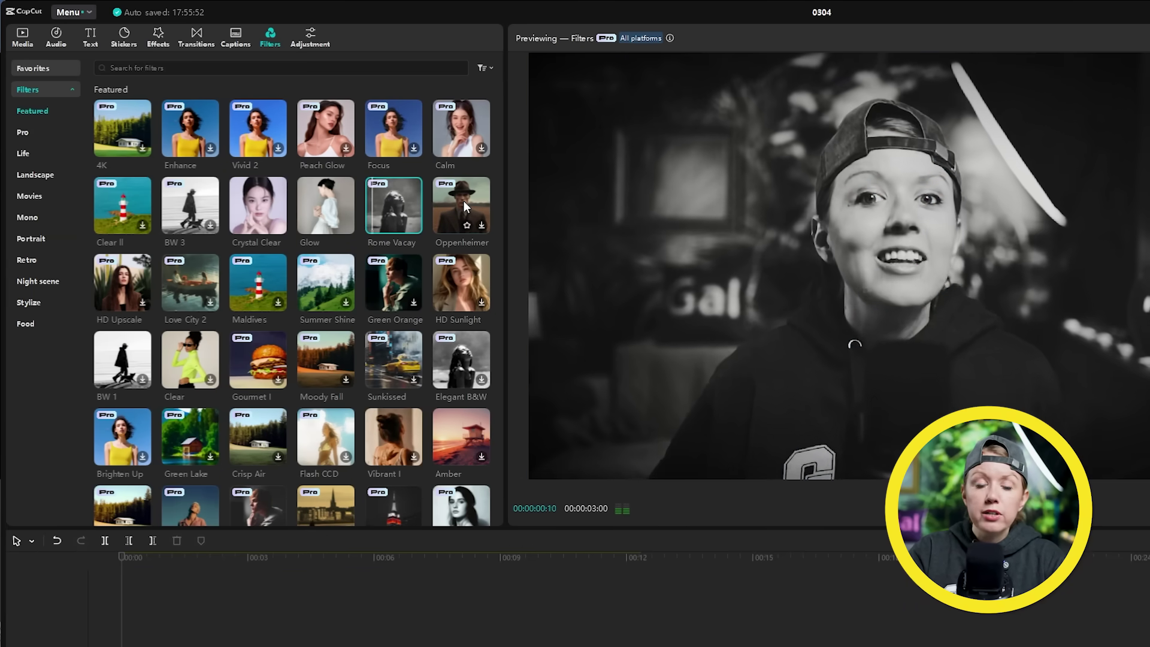
left_click(464, 204)
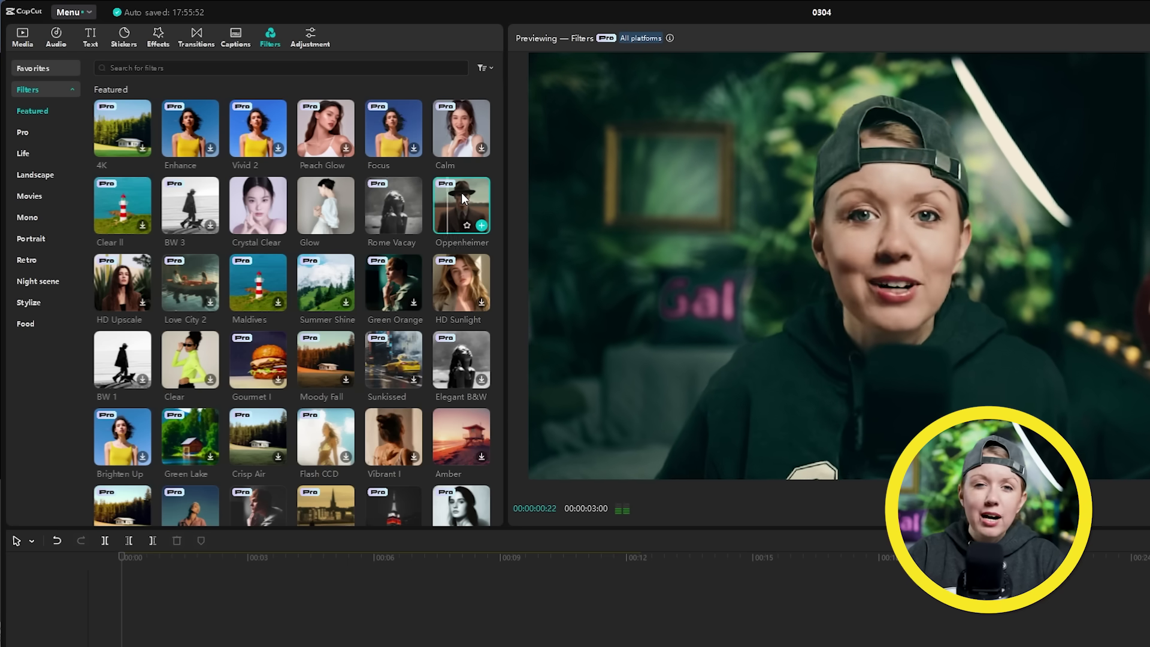
scroll(390, 267, "down", 1)
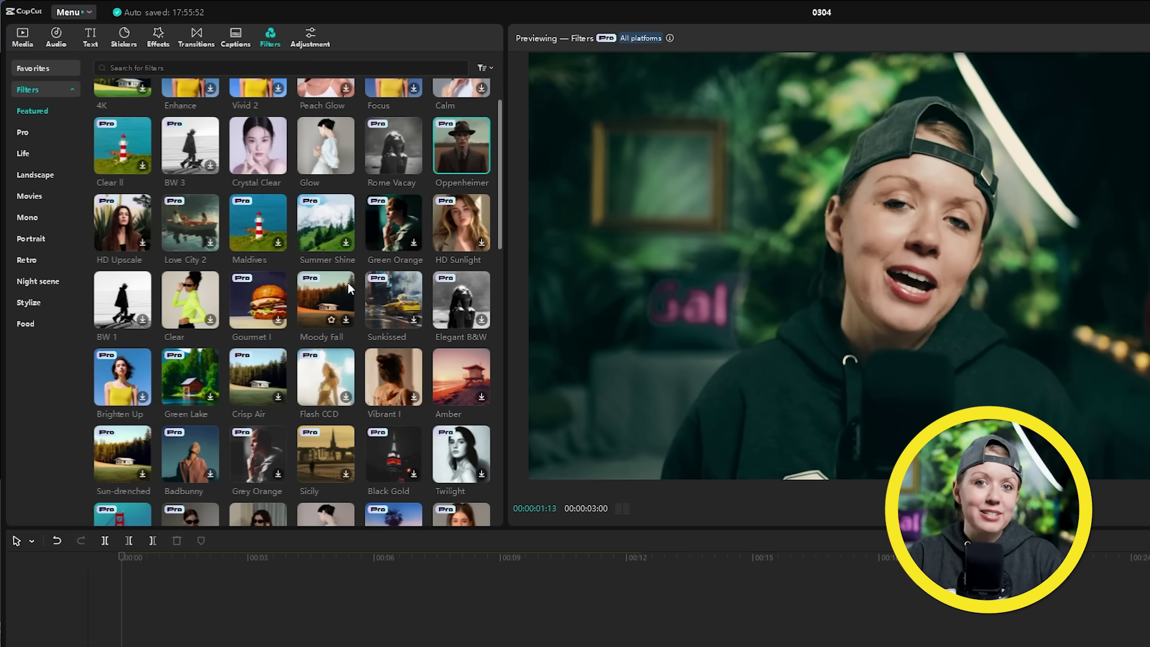
scroll(347, 283, "down", 1)
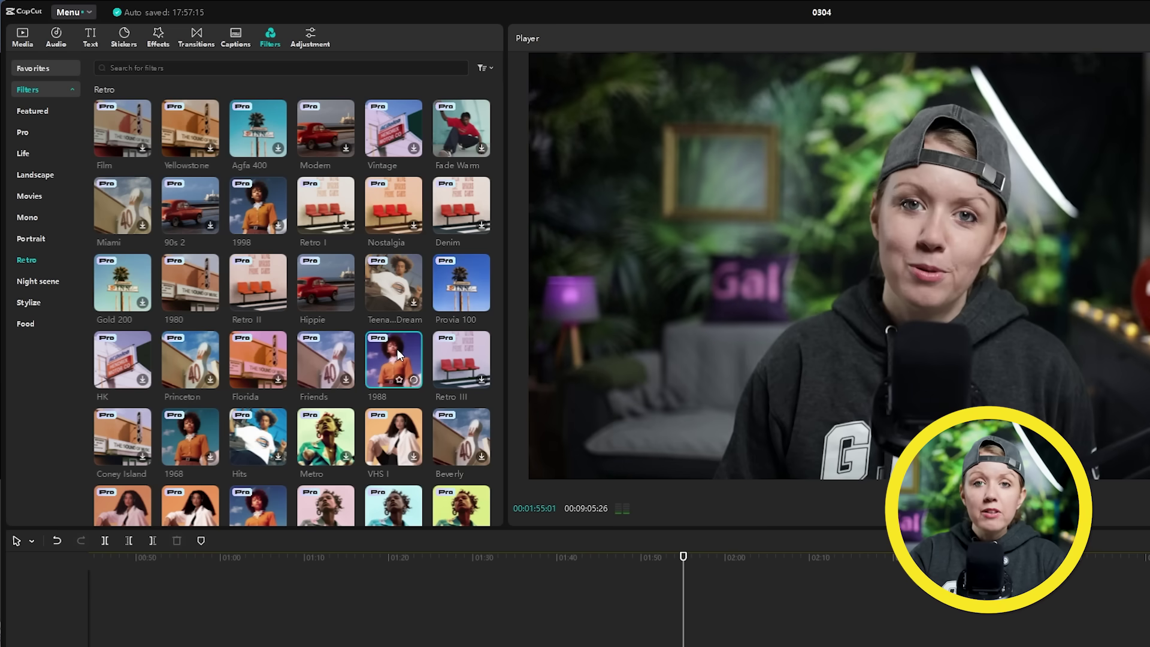
left_click(397, 349)
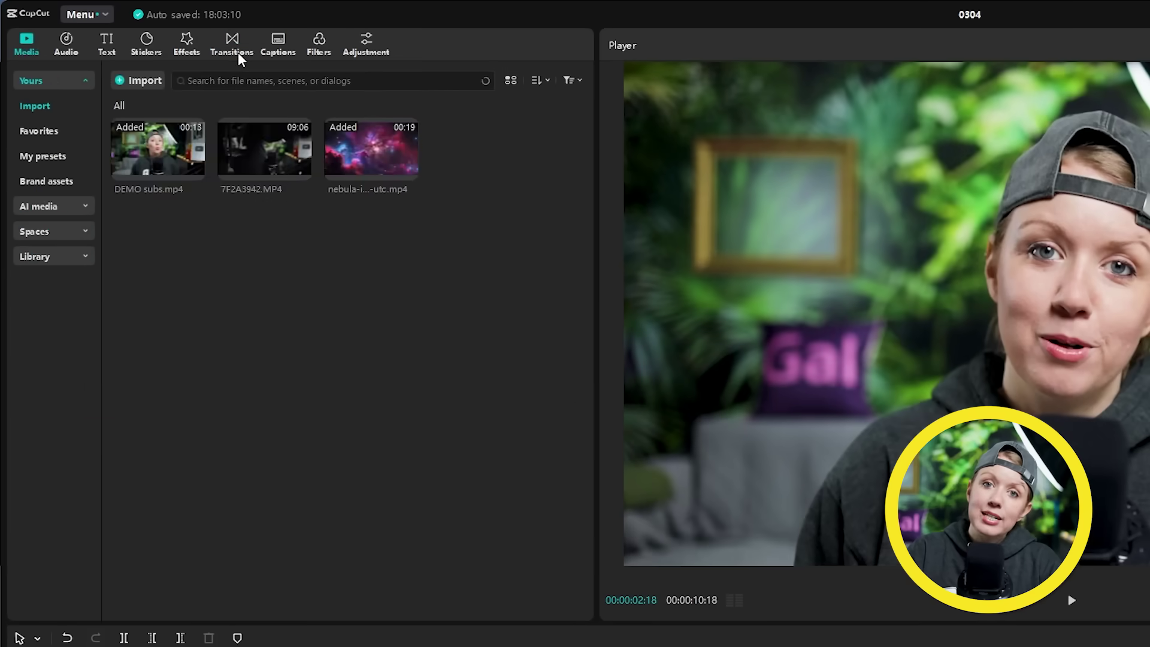
Try the Glitch transition at the cut between DEMO subs.mp4 and the nebula clip, play it, and undo it
left_click(232, 43)
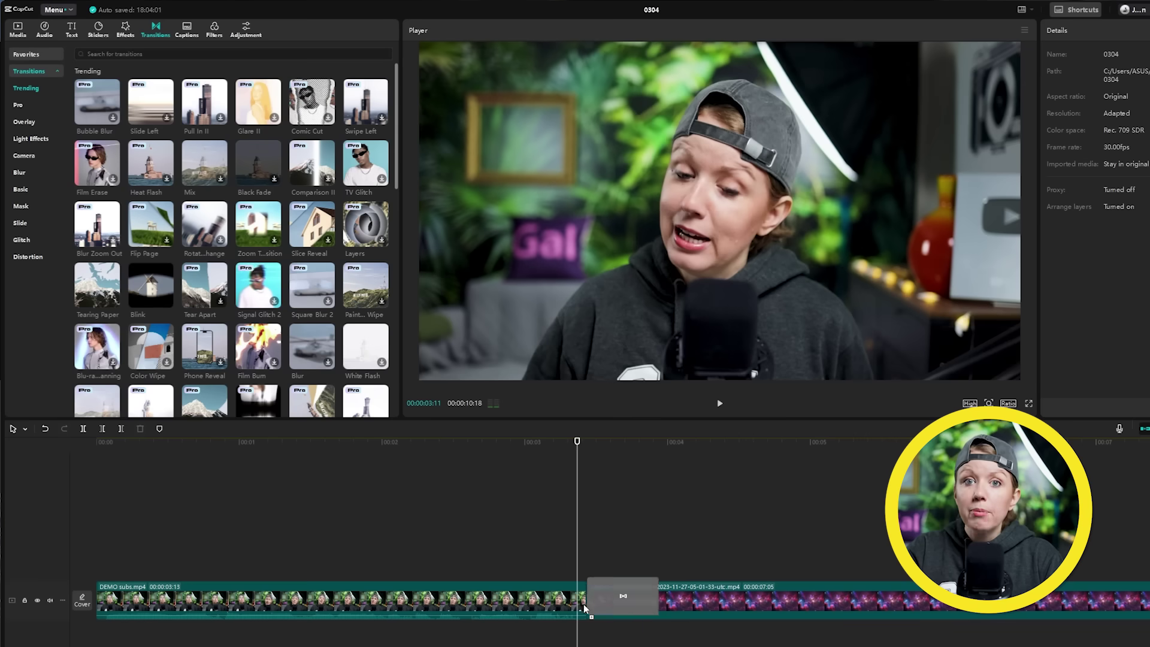
left_click(577, 602)
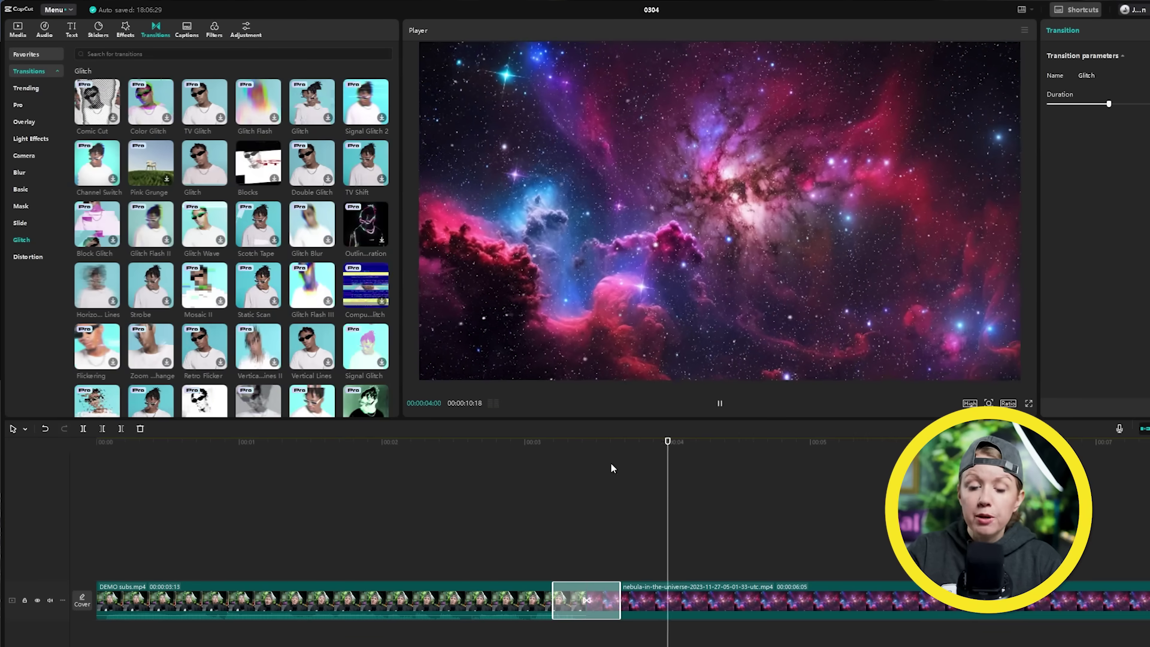
key("space")
key("ctrl+z")
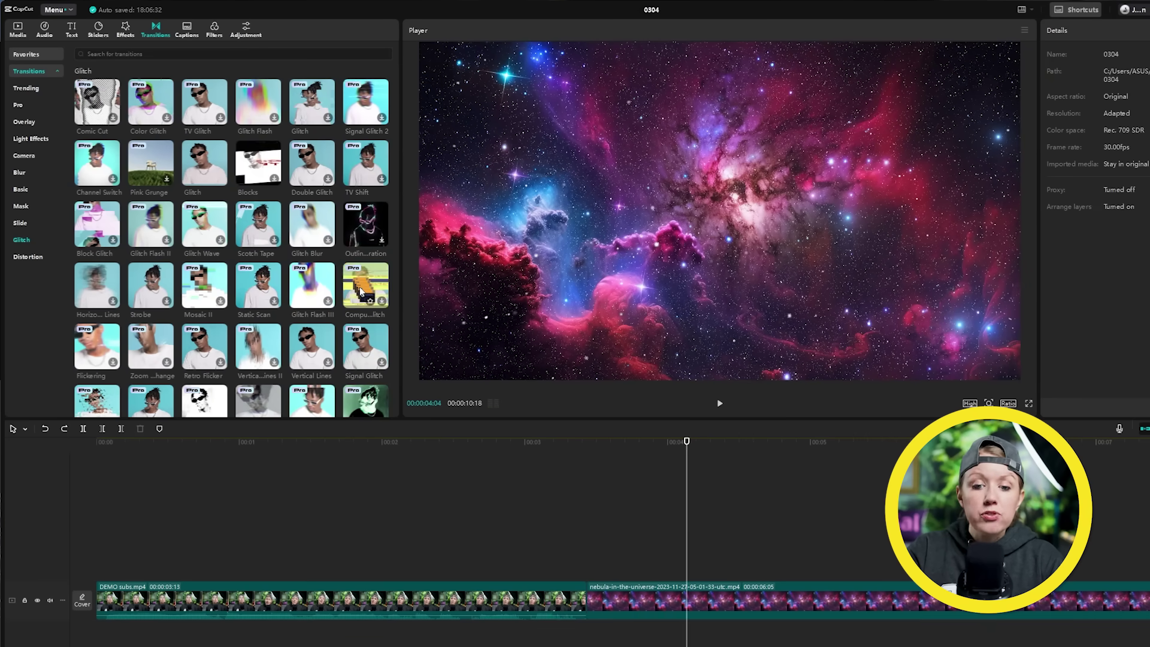
Add another Glitch-category transition at the cut between the two clips and play it from about three seconds
left_click(572, 604)
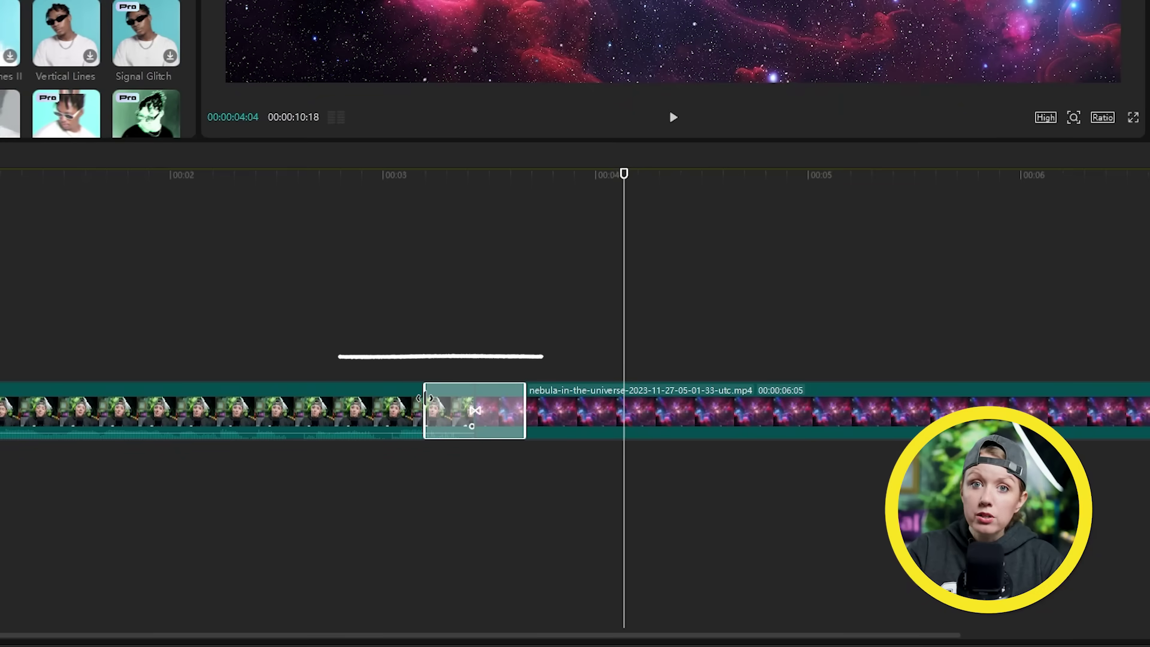
left_click(380, 175)
key("space")
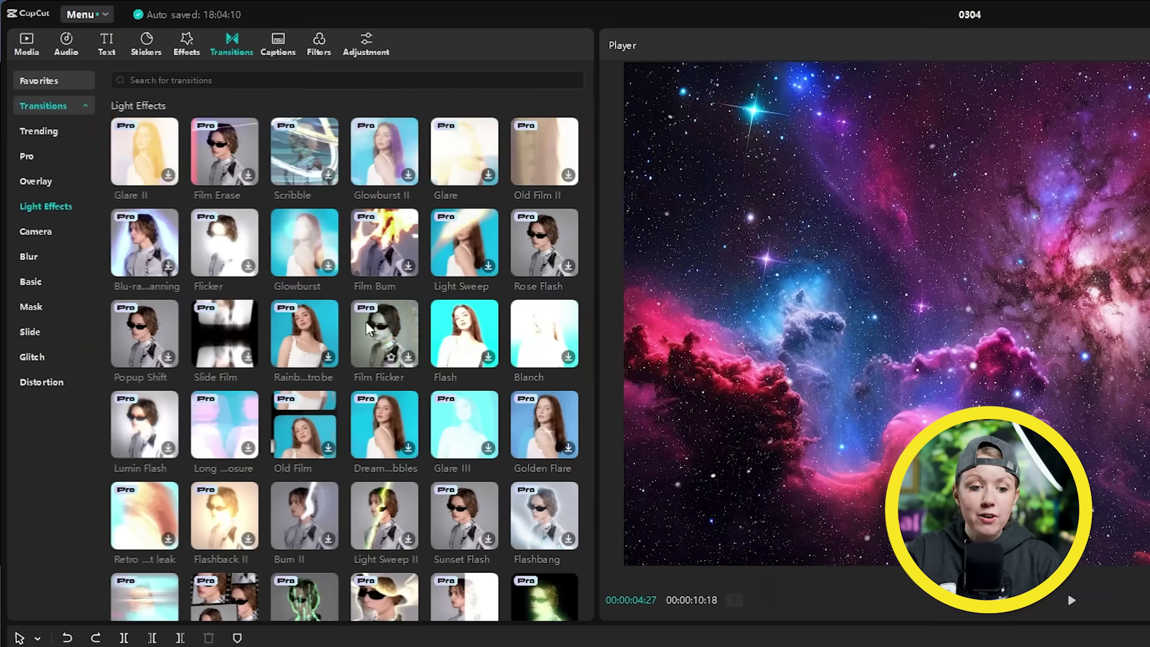
Browse the Light Effects transitions
scroll(354, 367, "down", 3)
key("space")
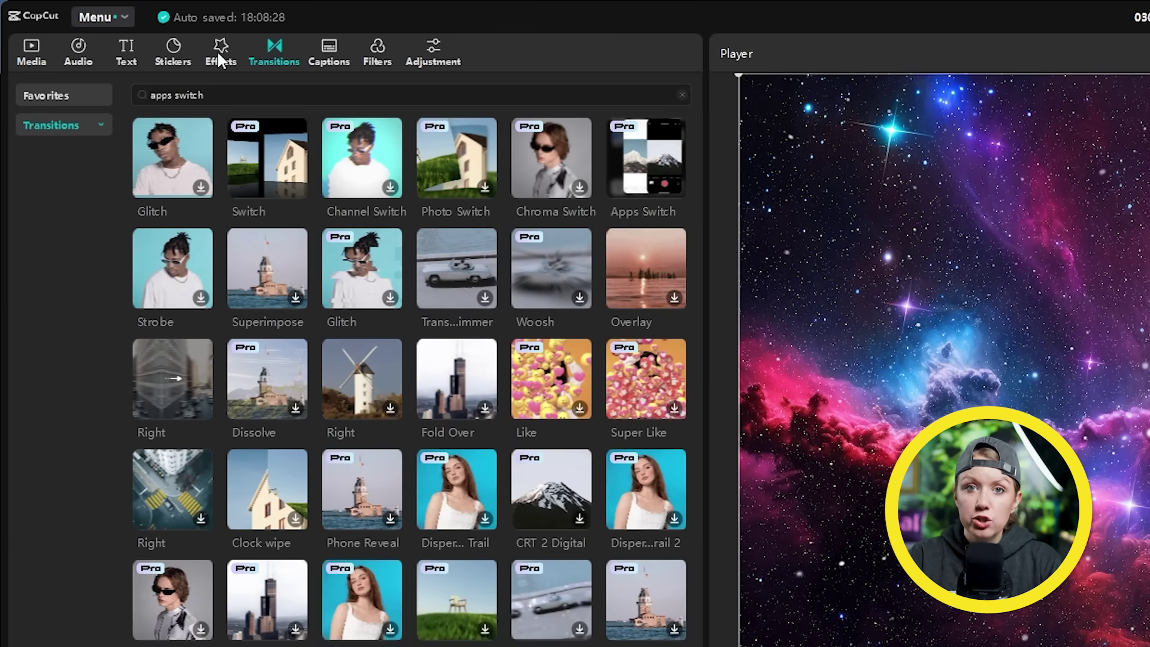
Browse the Retro and Motion video effects, mark 3D Zoom as a favorite, and show the favorite effects
left_click(218, 53)
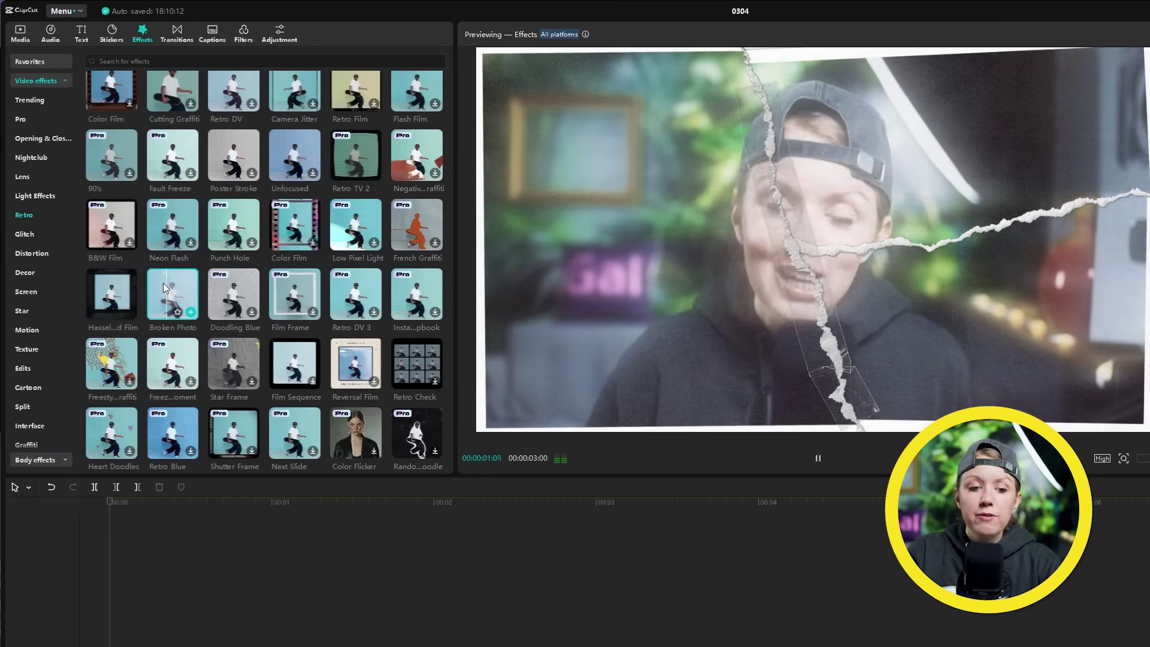
scroll(171, 284, "down", 5)
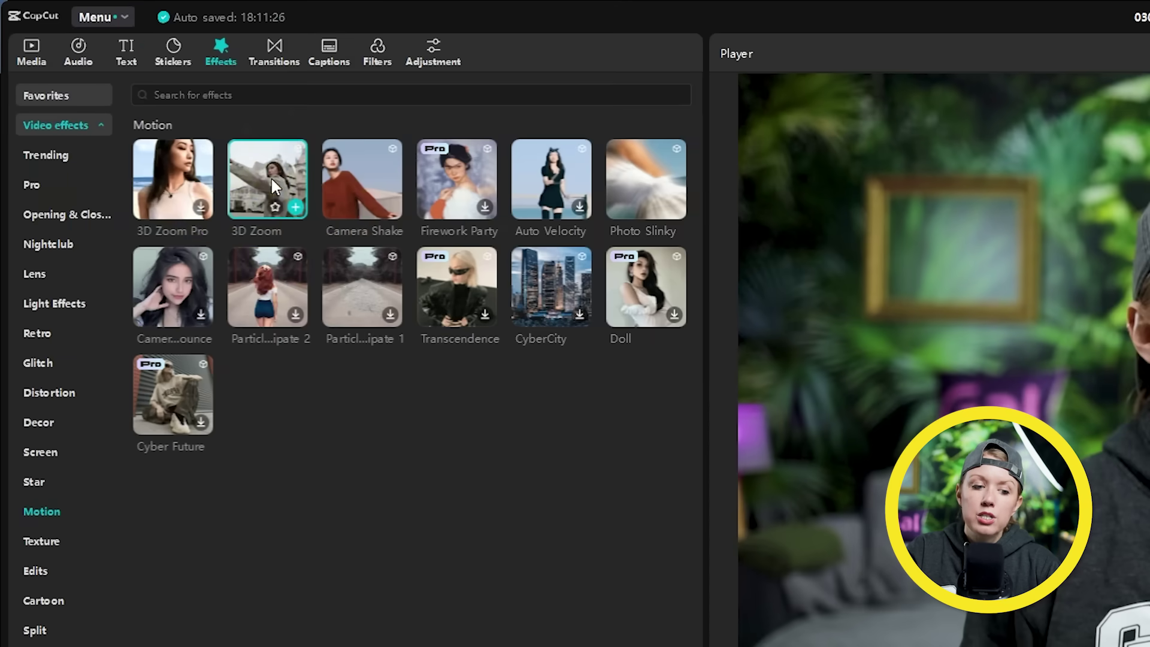
left_click(274, 207)
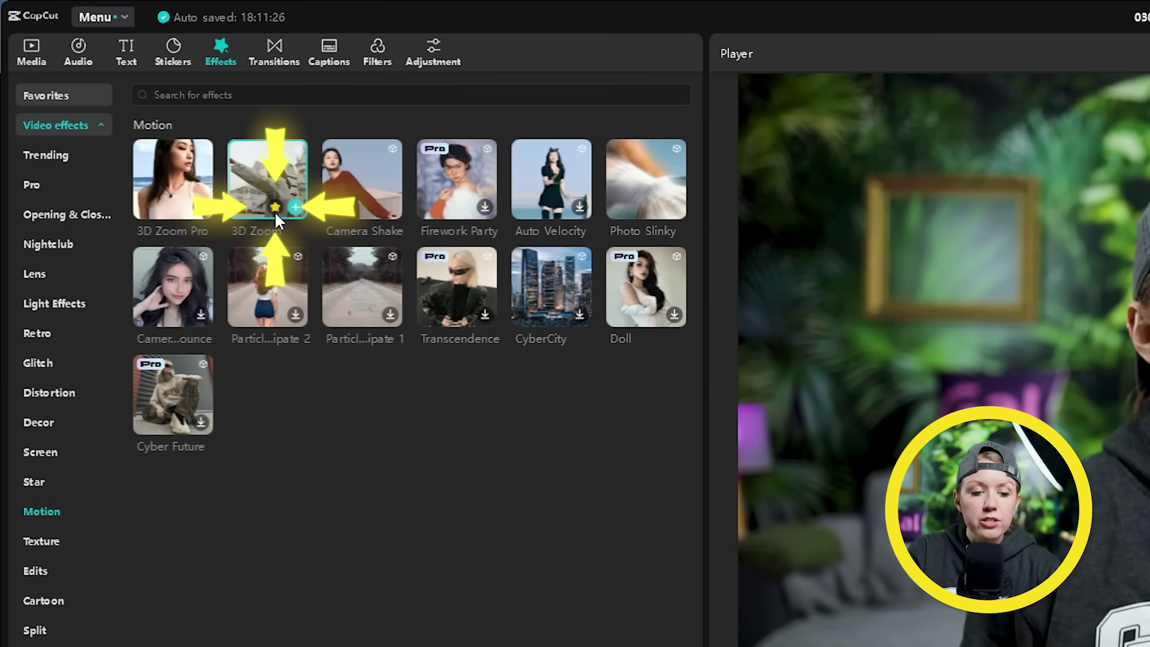
left_click(65, 93)
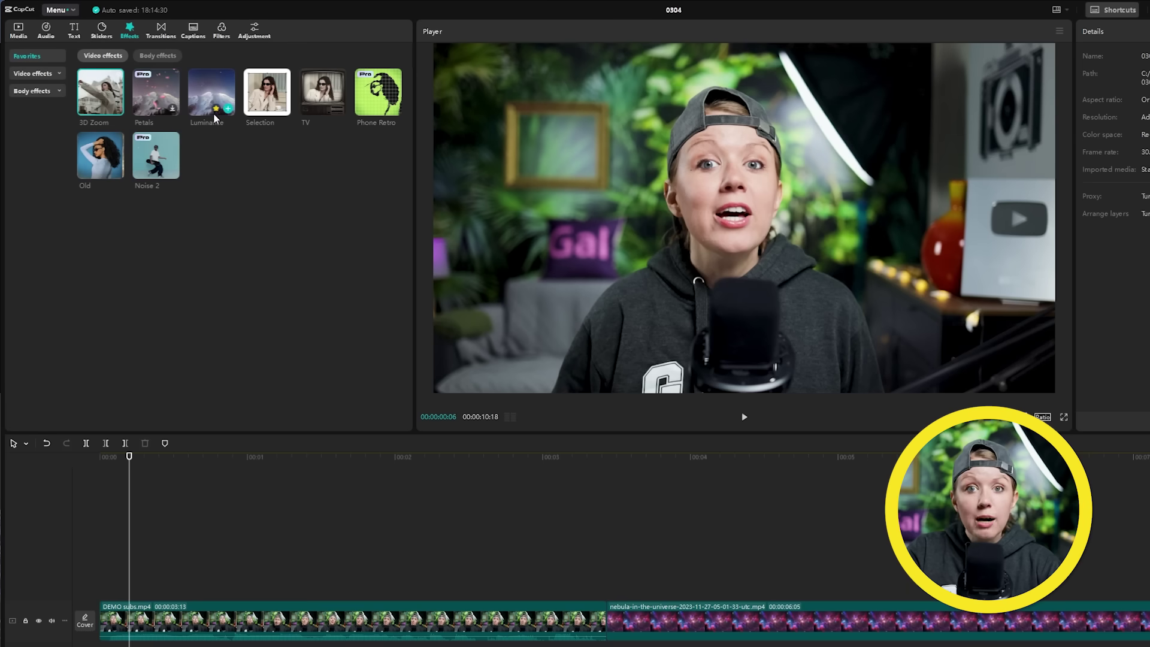
Add the favorite Luminance effect over the start of DEMO subs.mp4 and adjust its strength and filters amounts
left_click(228, 109)
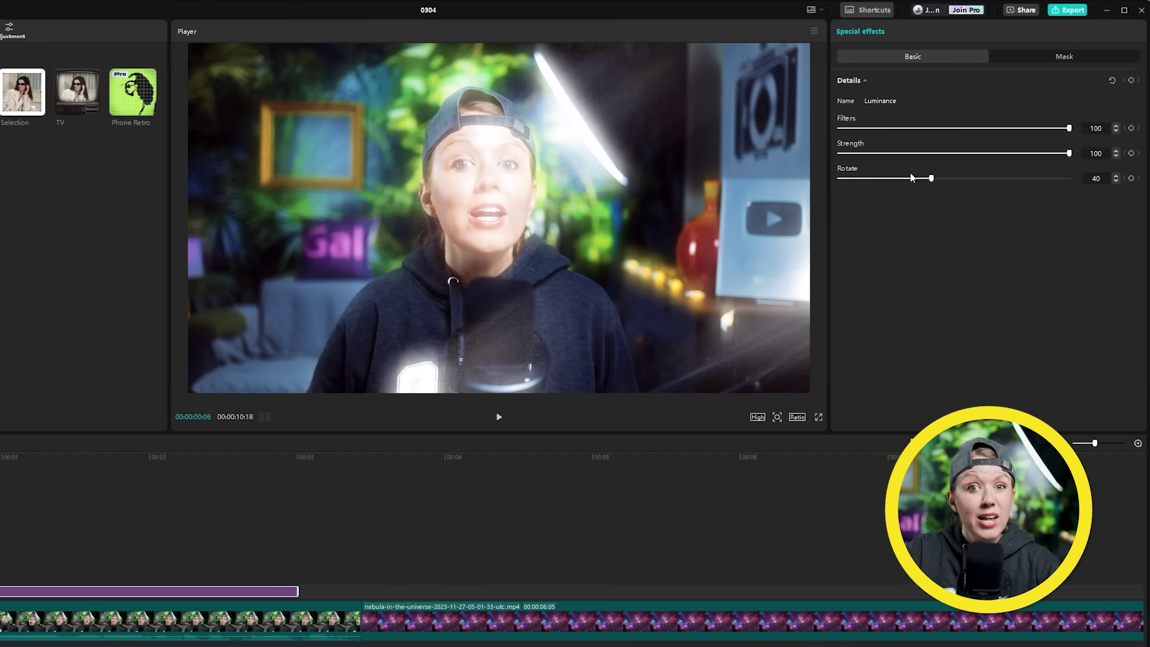
left_click(917, 153)
left_click(955, 128)
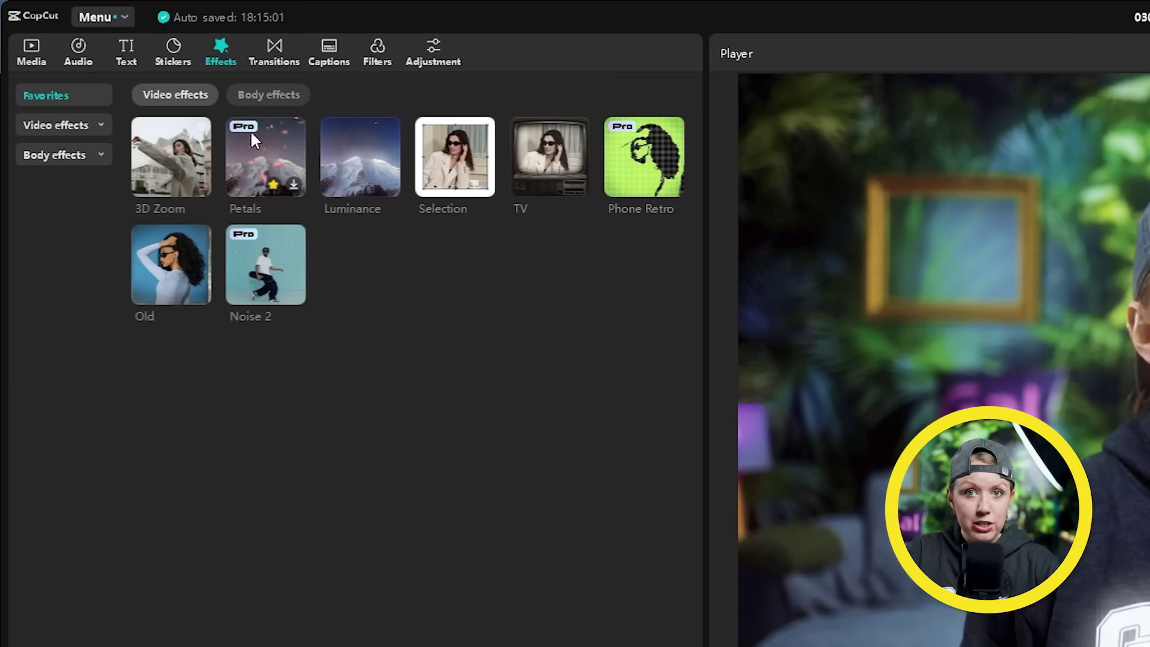
Look through the Trending stickers in the sticker library
left_click(173, 50)
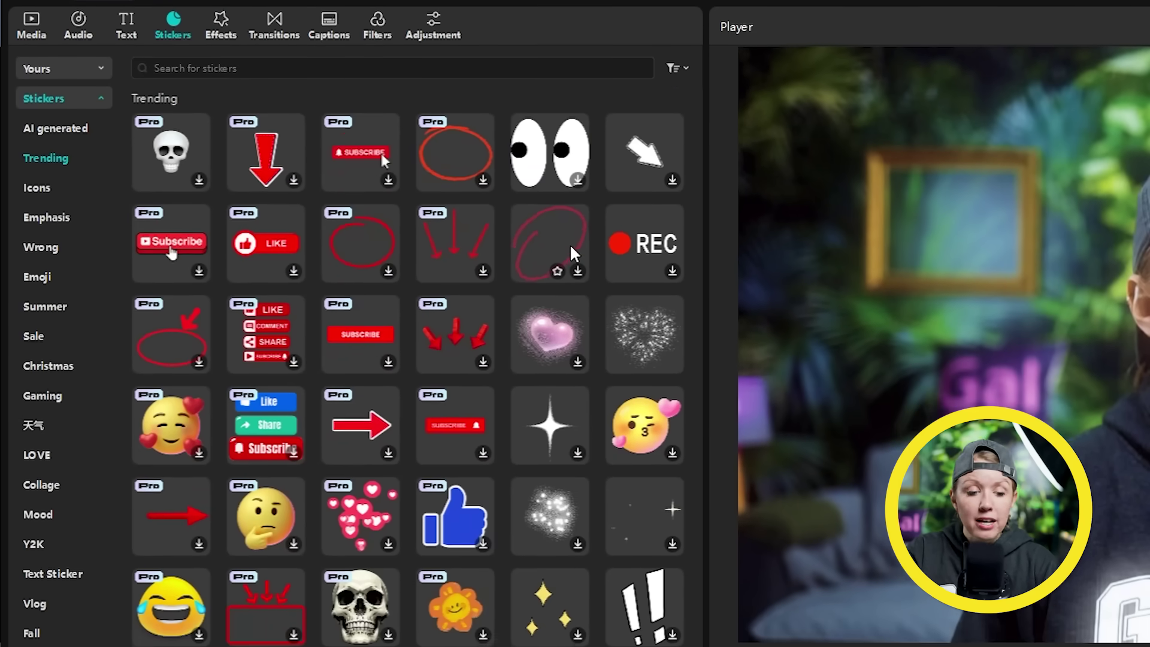
scroll(570, 243, "down", 2)
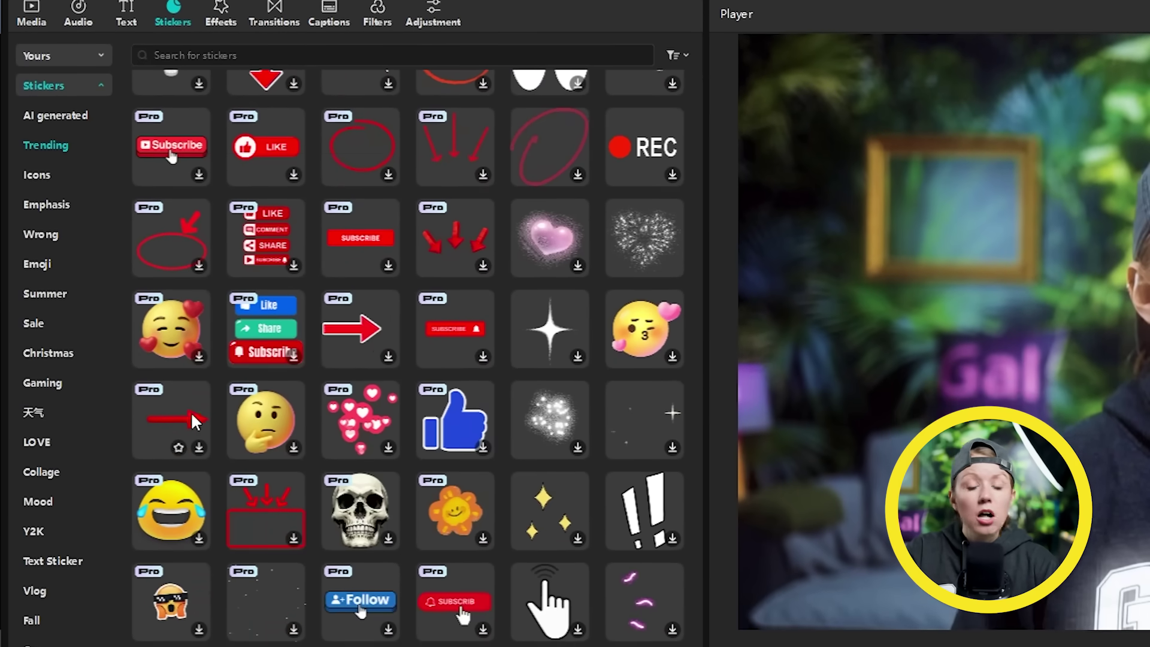
scroll(193, 421, "down", 2)
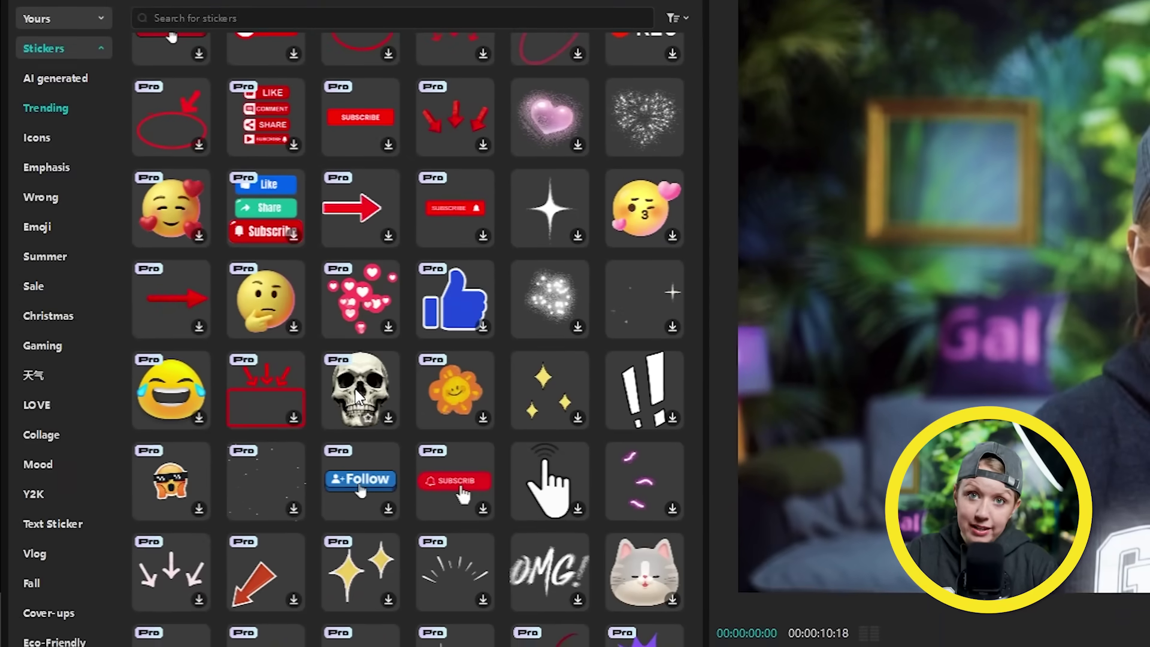
mouse_move(471, 461)
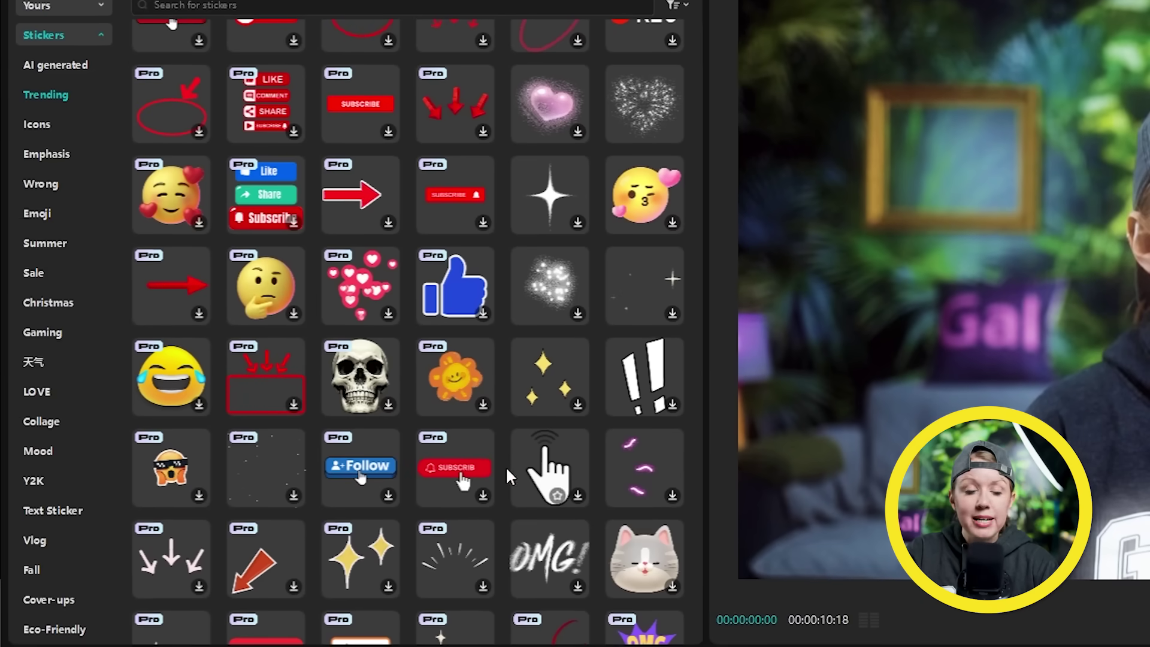
scroll(358, 473, "down", 2)
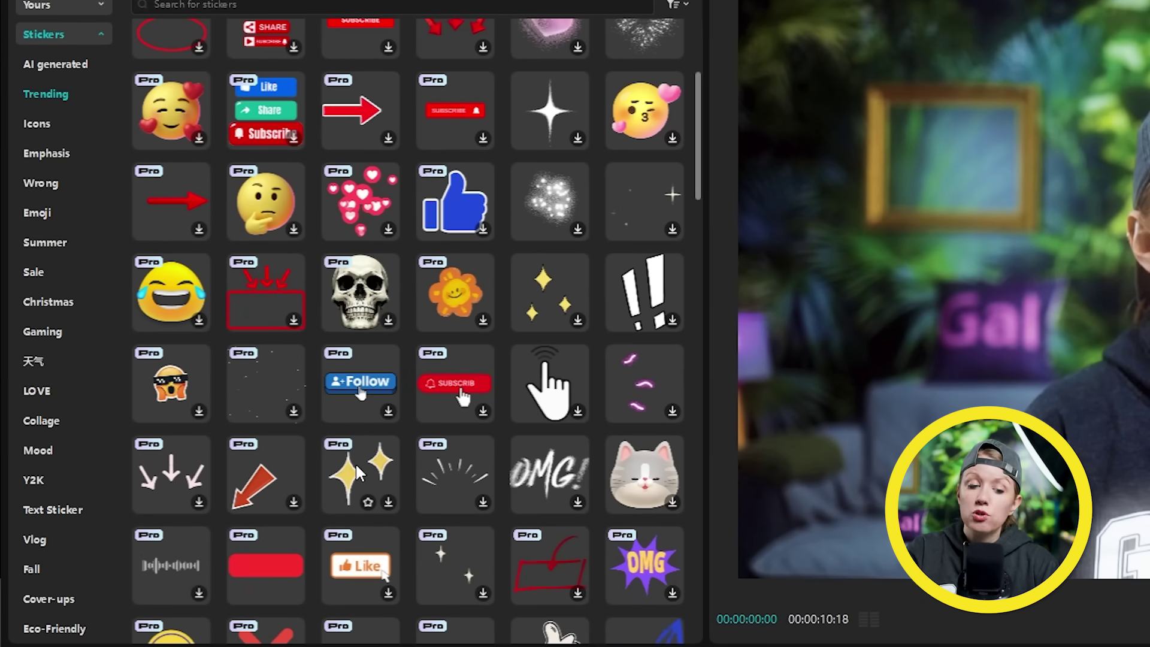
scroll(548, 479, "down", 10)
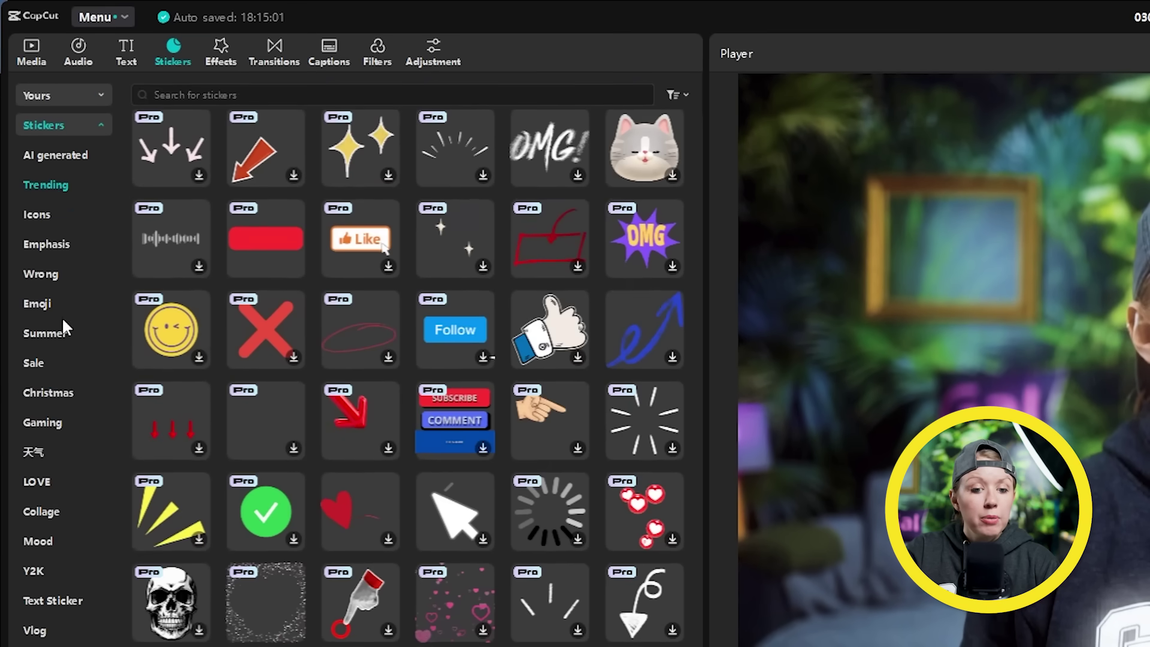
Browse the Christmas and LOVE stickers and look through the remaining sticker categories
left_click(49, 393)
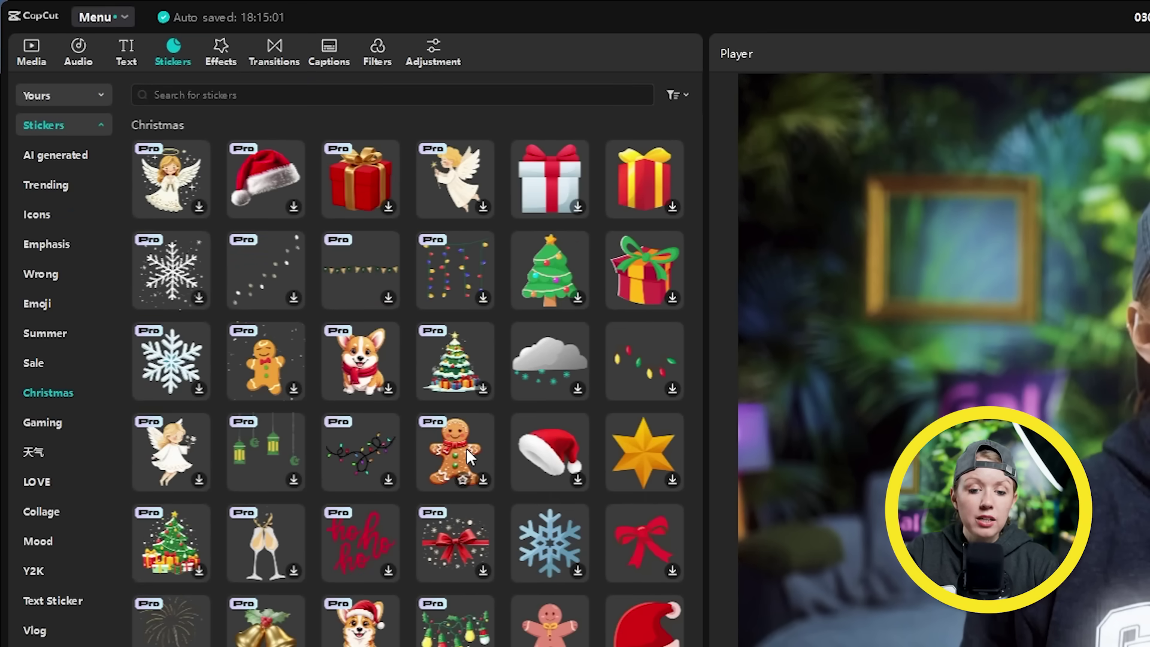
left_click(38, 482)
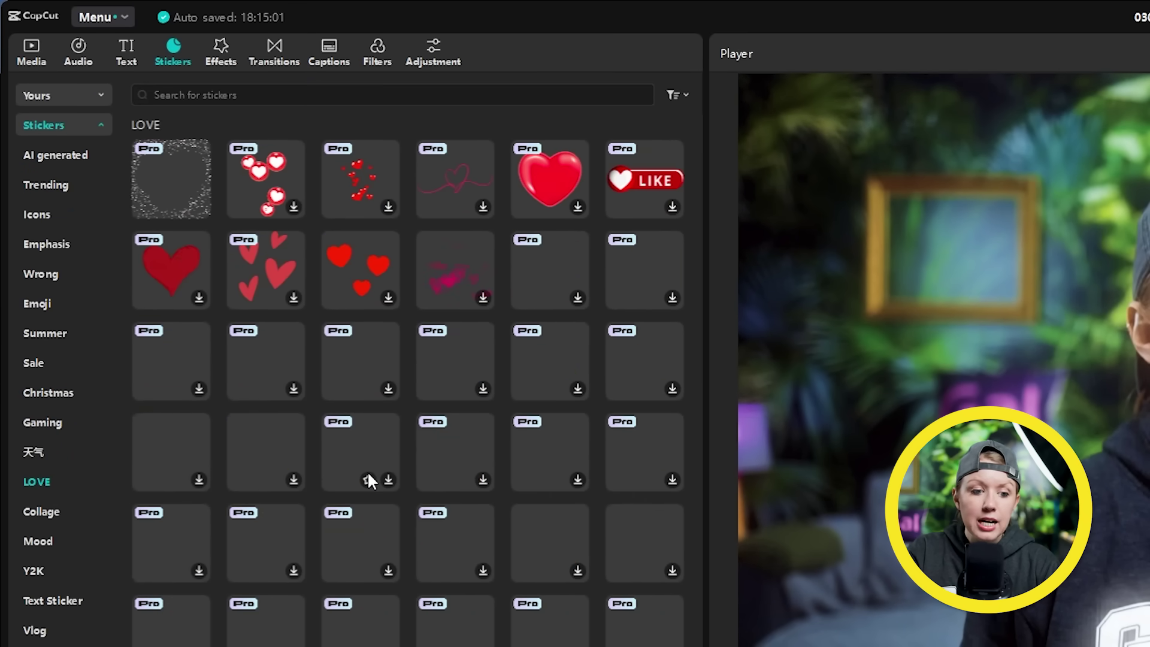
scroll(364, 446, "down", 3)
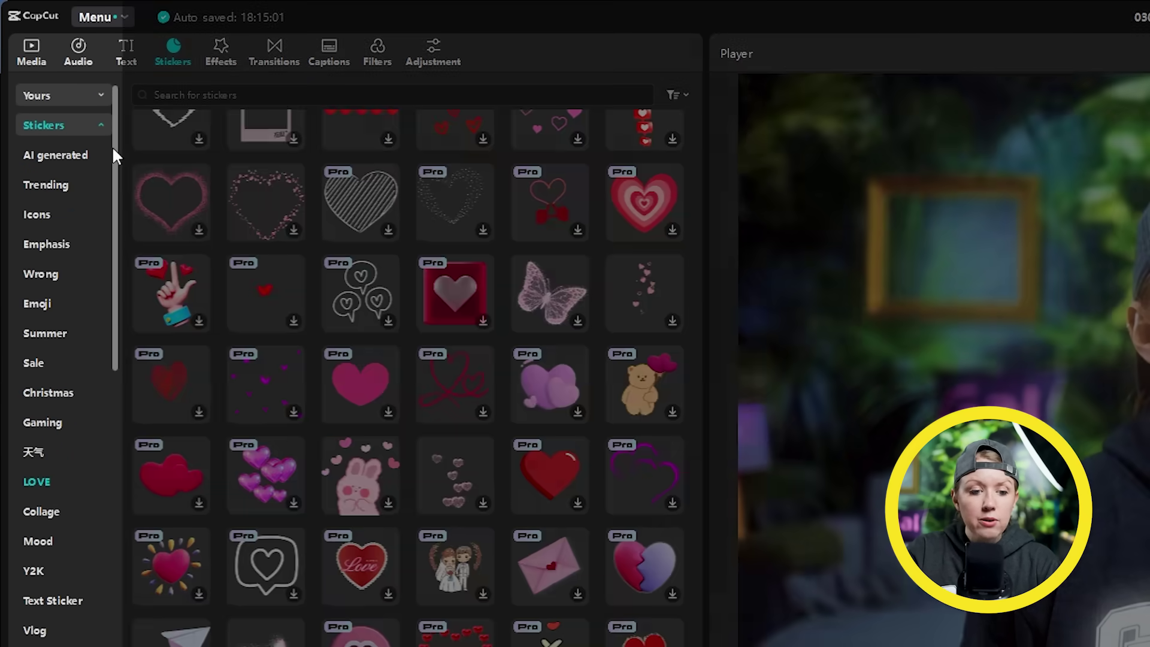
scroll(115, 174, "down", 2)
scroll(114, 174, "down", 5)
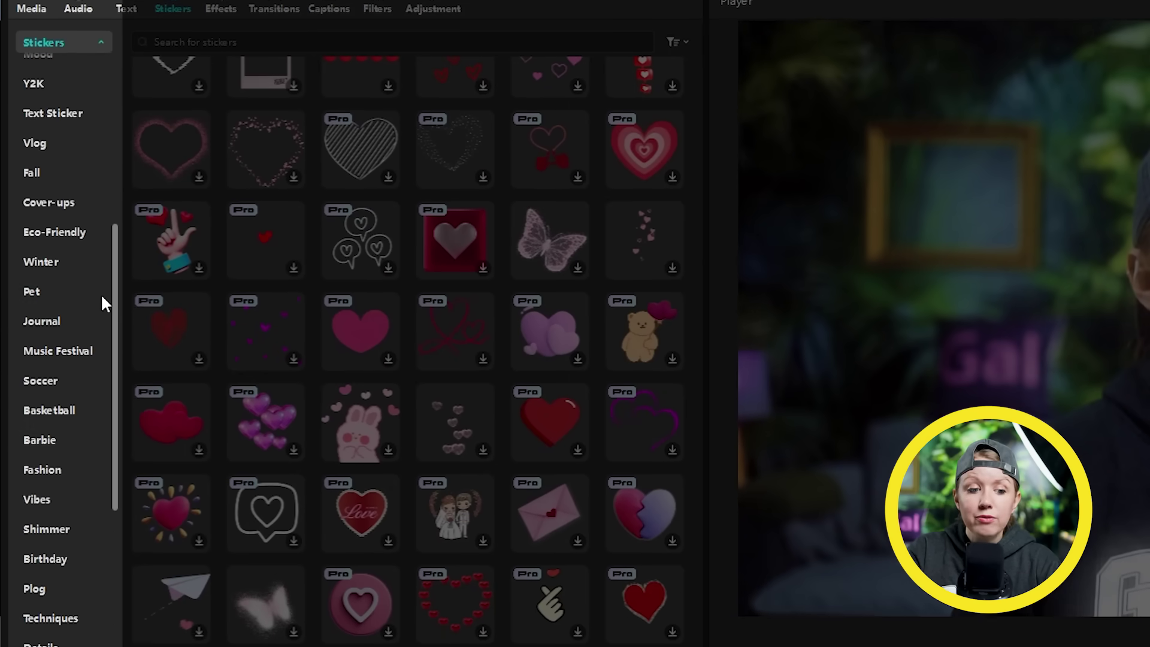
scroll(101, 293, "down", 6)
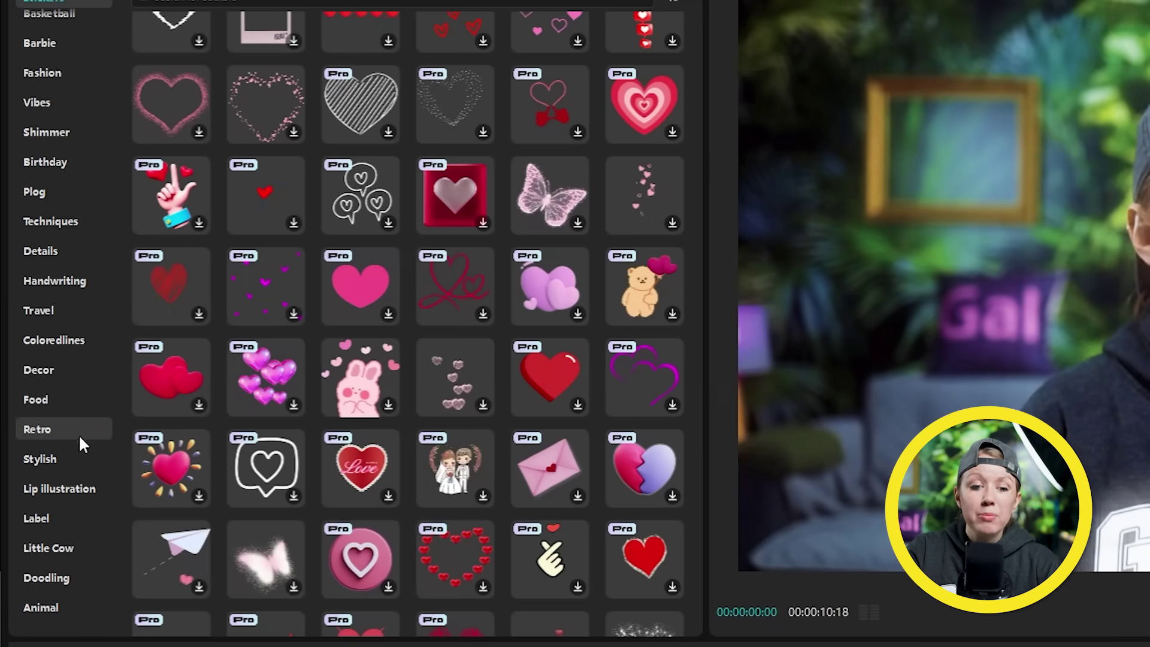
left_click(73, 455)
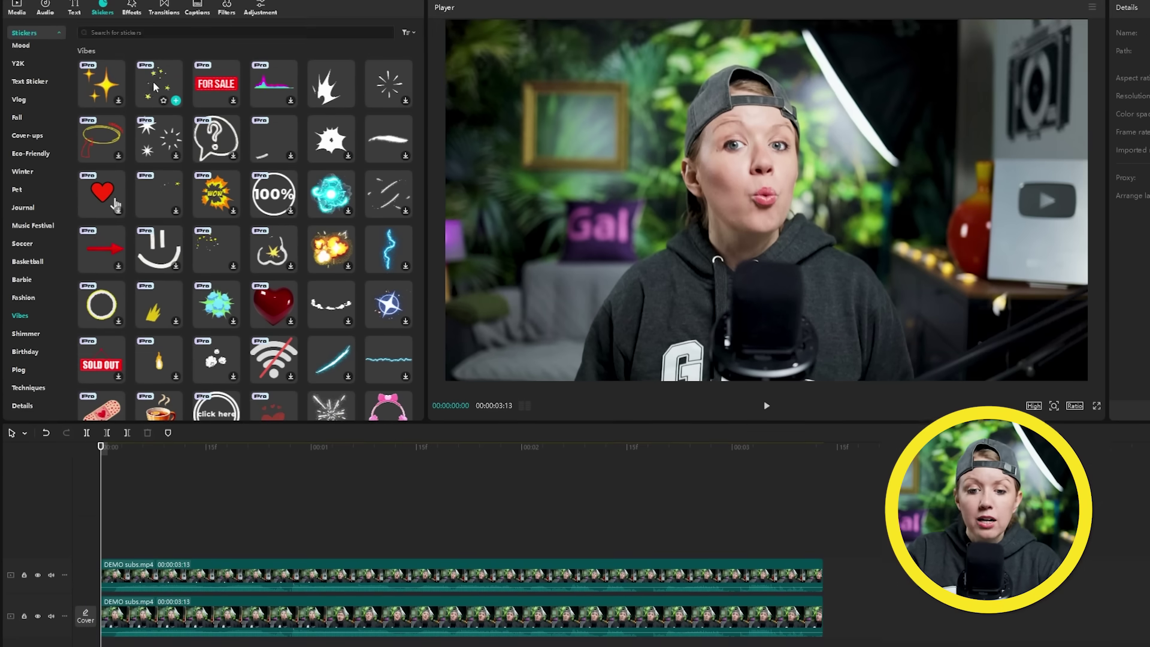
Place the animated stars sticker from Vibes between the two DEMO subs.mp4 layers at the timeline start and play it
left_click_drag(116, 111, 105, 509)
left_click_drag(104, 607, 105, 602)
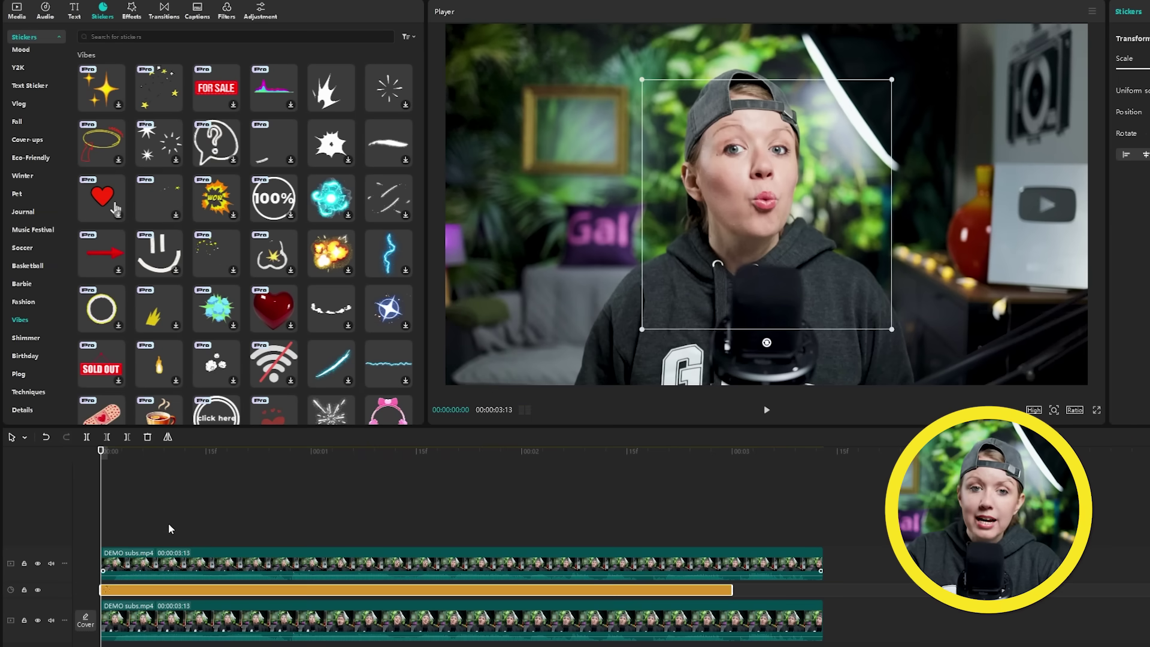
key("space")
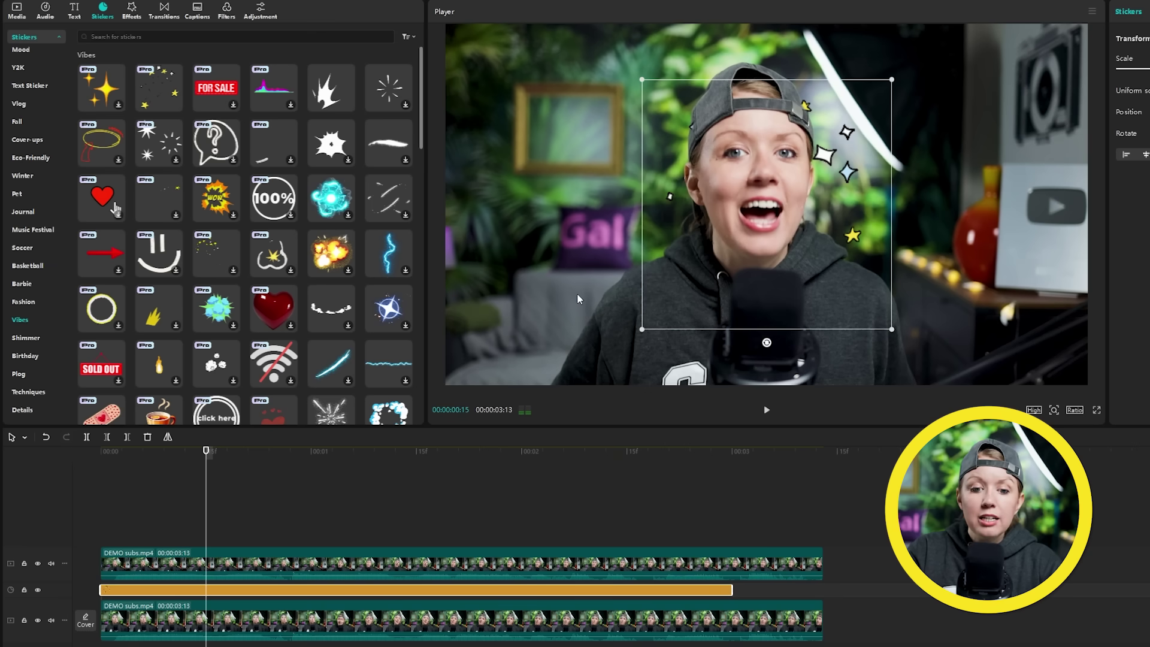
Enlarge the stars sticker around the speaker's head, shift it slightly to the left, and play the result
left_click_drag(642, 330, 591, 357)
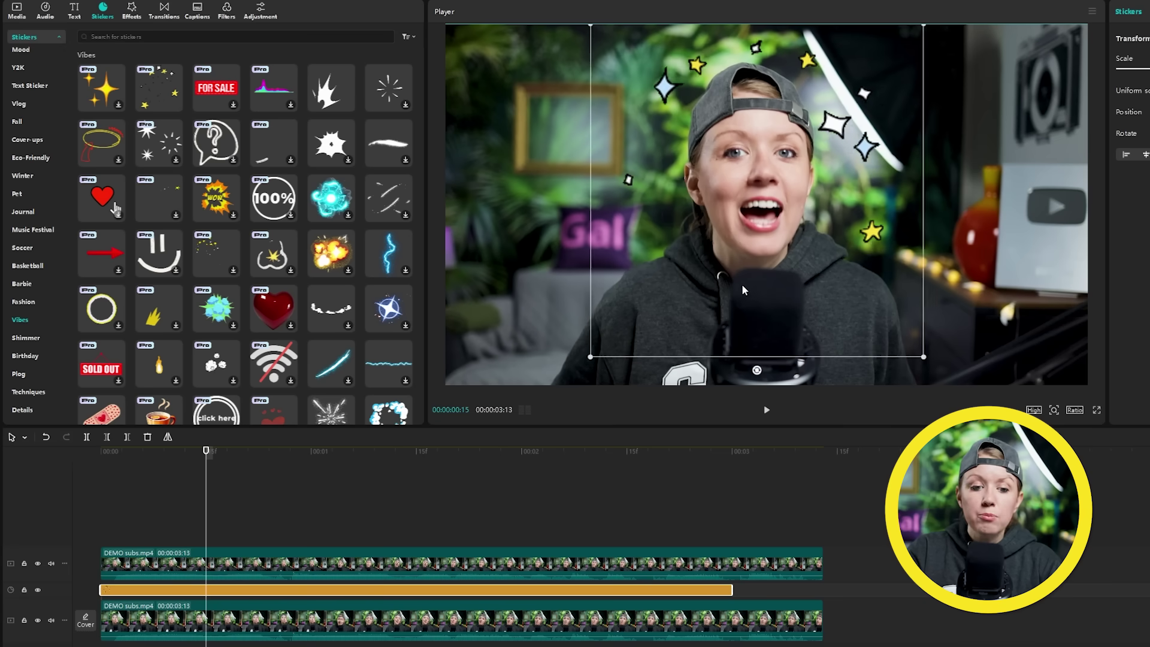
left_click_drag(741, 286, 719, 294)
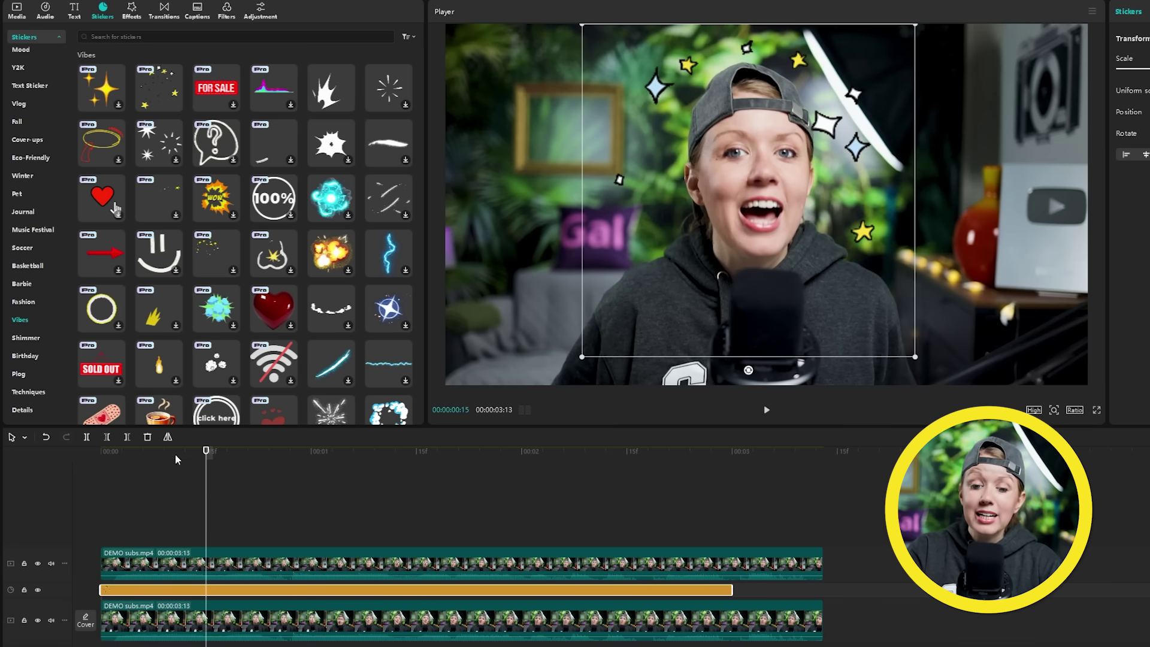
key("space")
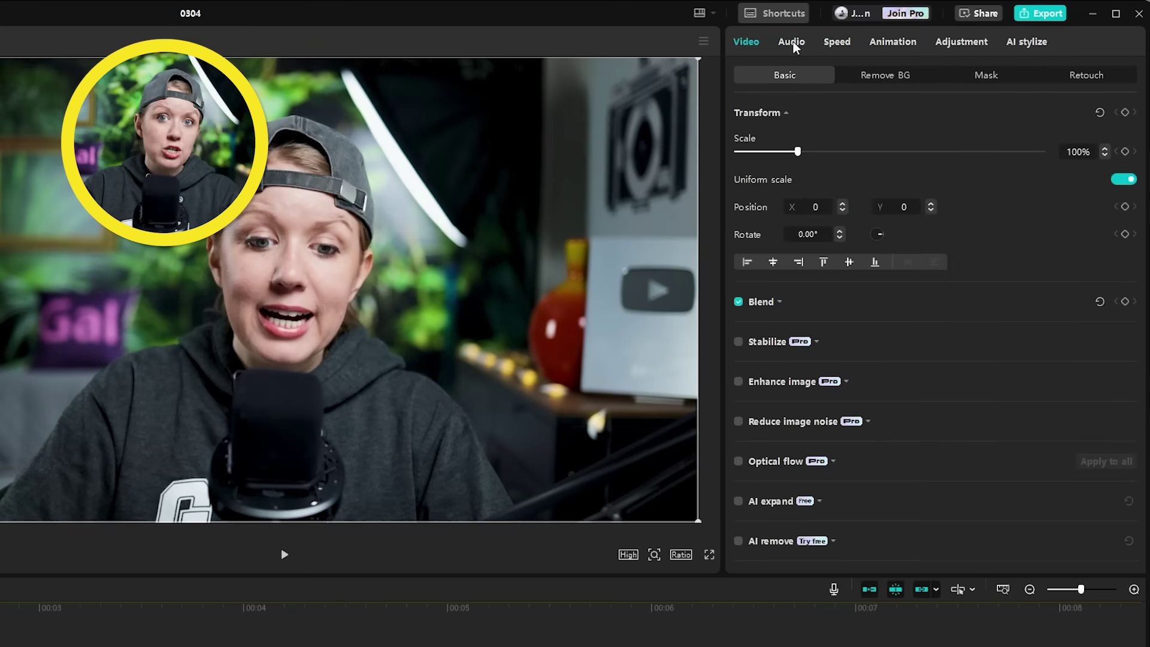
Try the Megaphone and Vinyl voice filters on the talking-head clip's audio
left_click(929, 28)
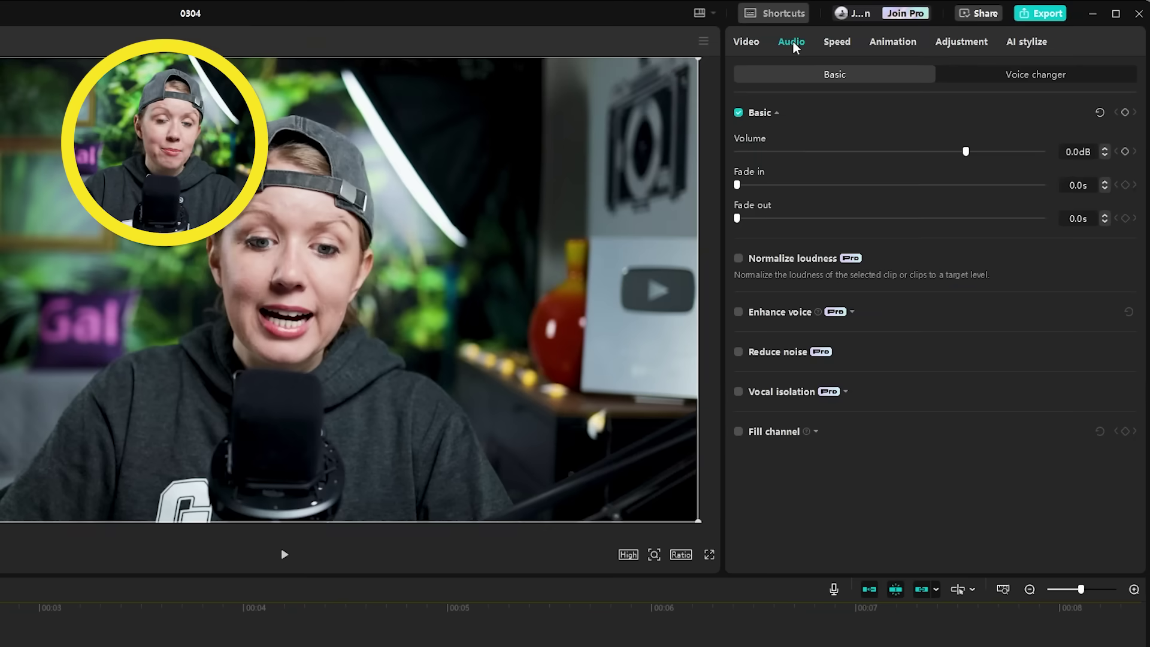
left_click(975, 78)
scroll(1040, 418, "down", 10)
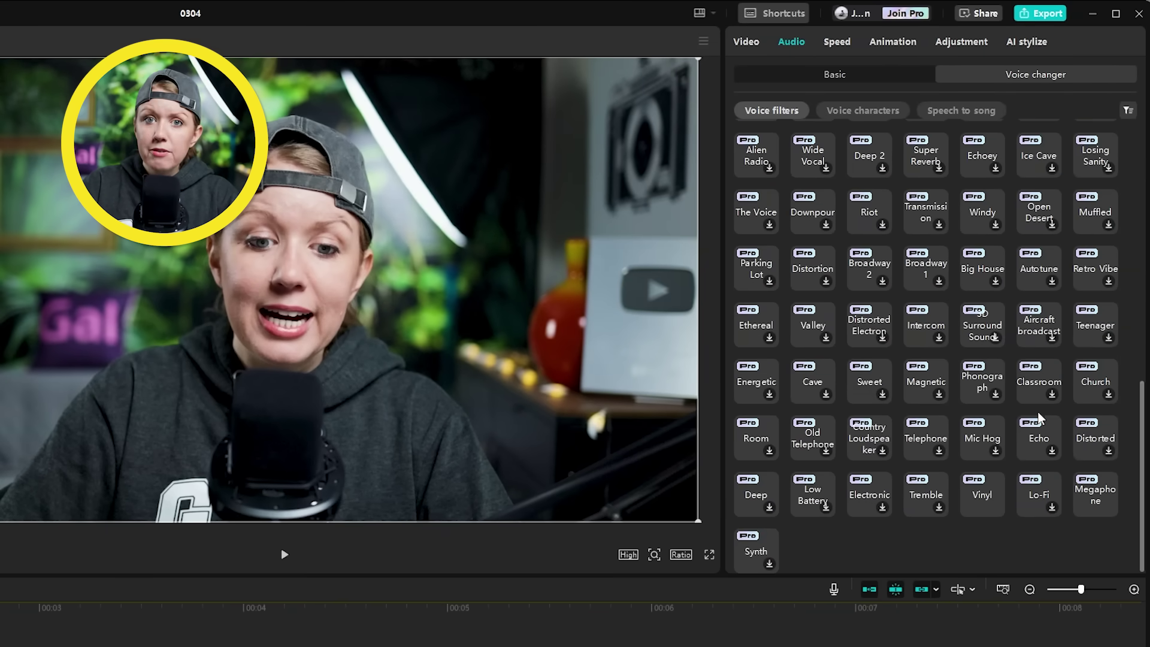
left_click(1095, 492)
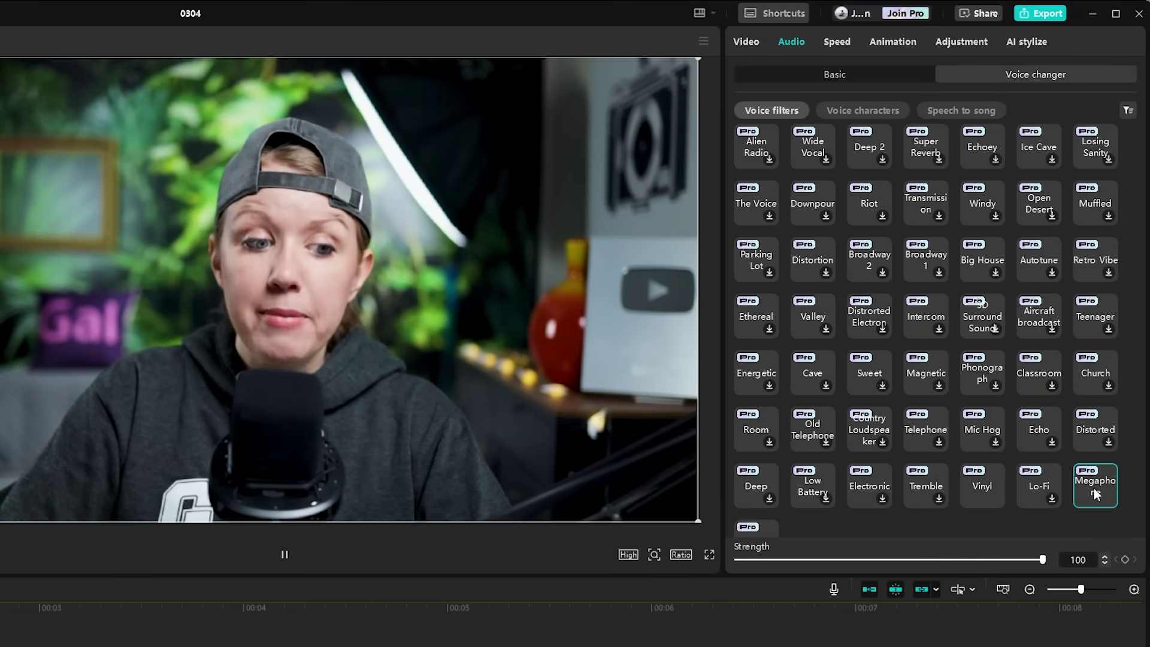
left_click(985, 482)
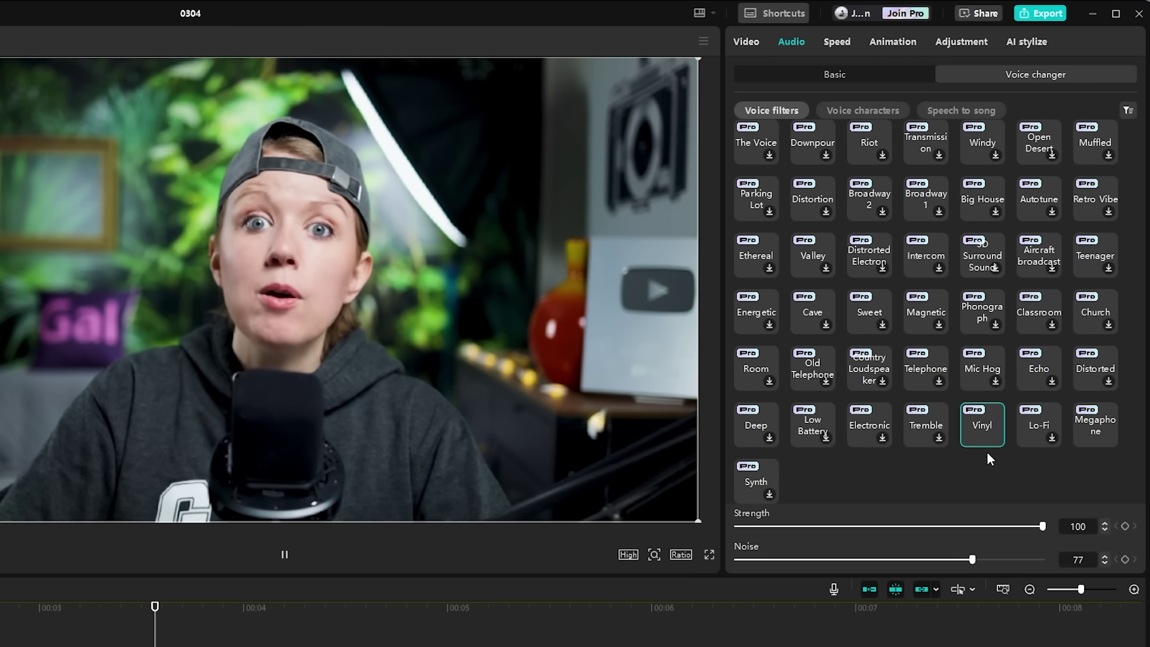
Try the Music Hall voice filter and one further voice filter on the talking-head clip
scroll(890, 294, "up", 3)
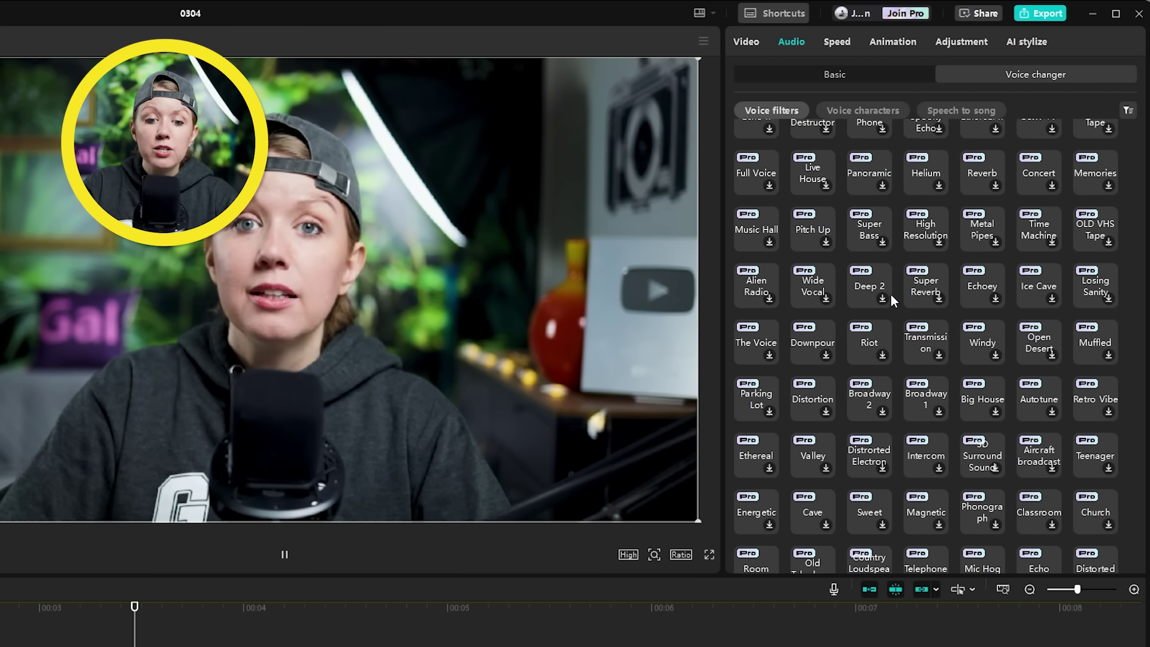
left_click(751, 232)
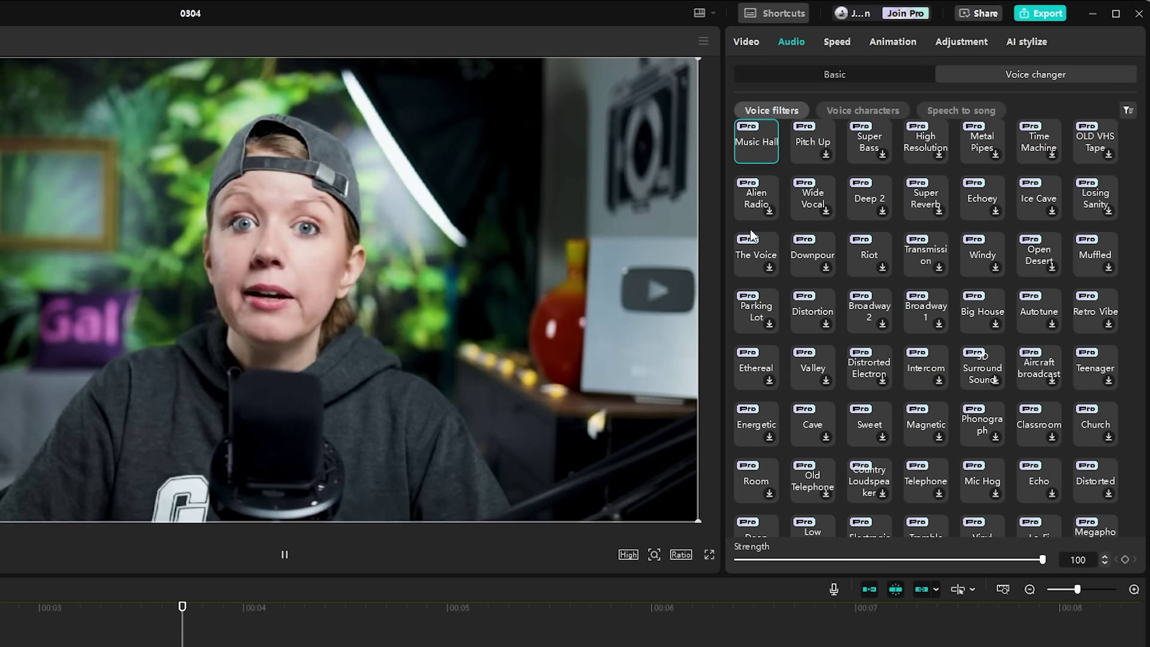
scroll(1095, 330, "down", 2)
left_click(1095, 331)
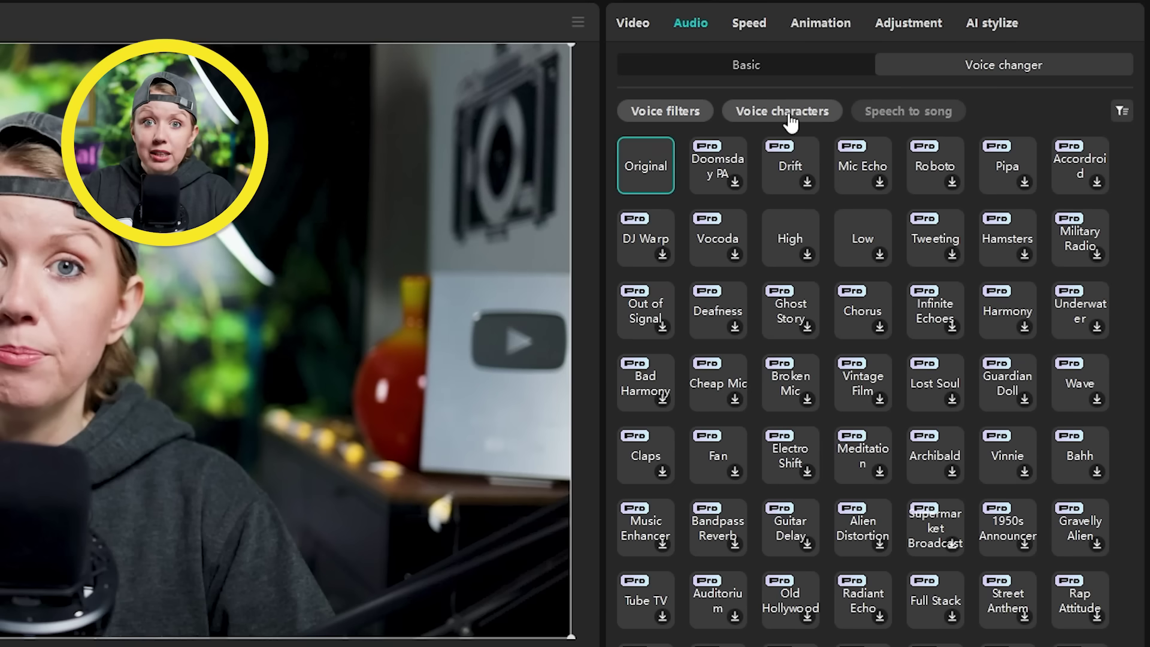
Look through the available voice characters and voice filters in the voice changer
left_click(789, 117)
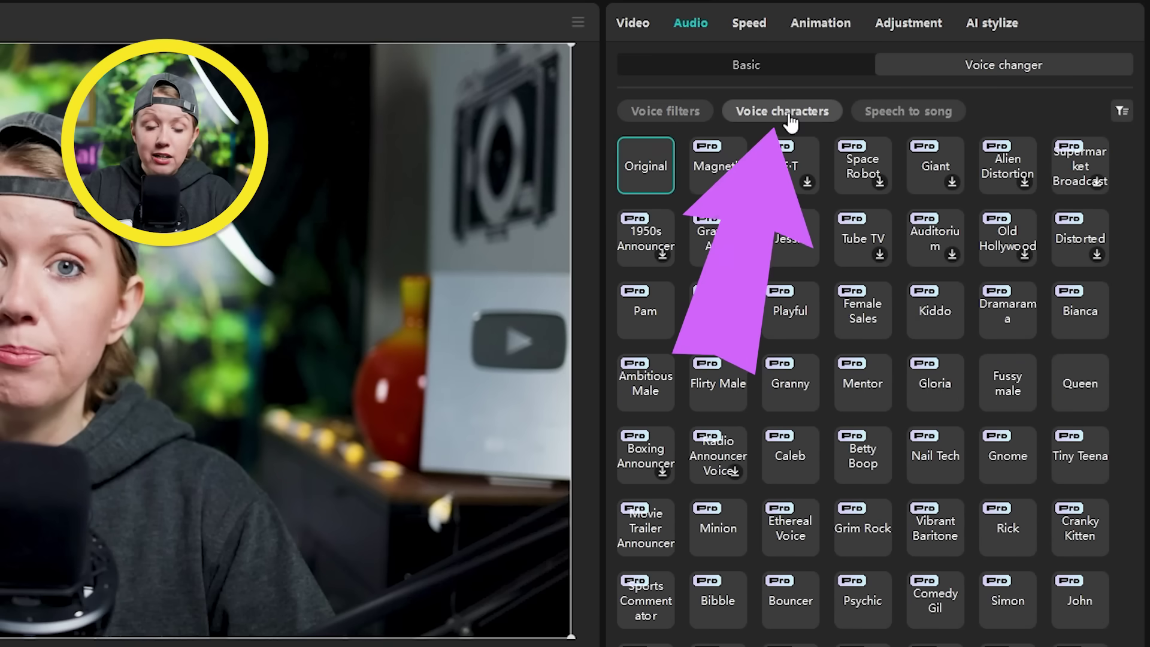
scroll(818, 215, "down", 3)
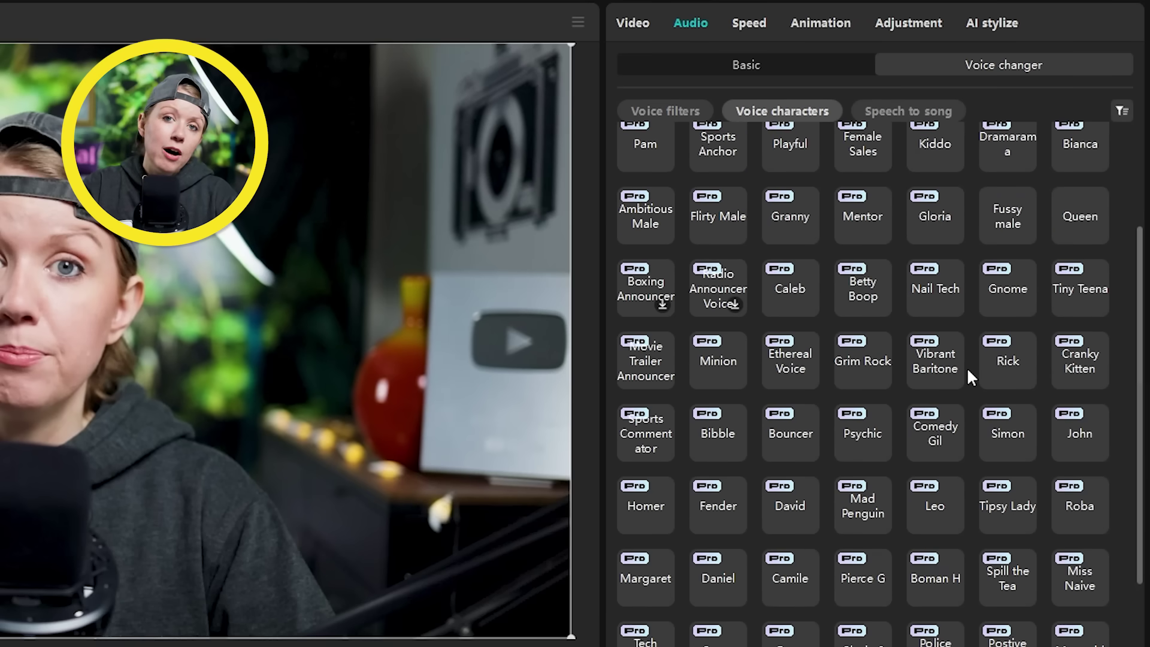
scroll(969, 371, "down", 4)
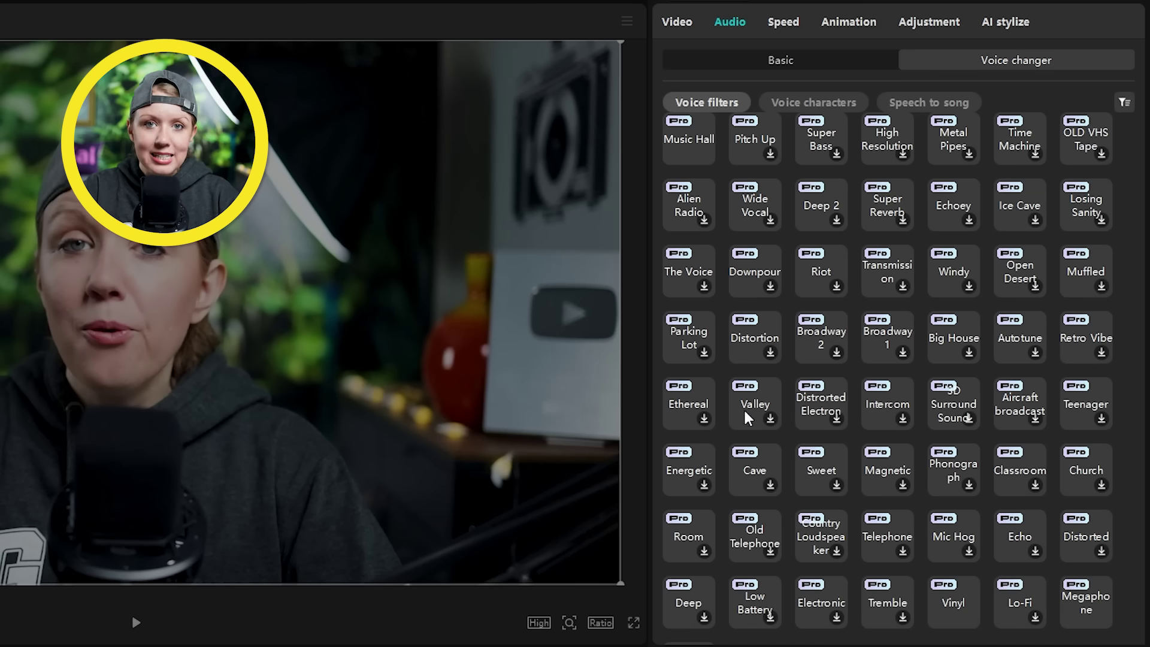
scroll(806, 436, "down", 1)
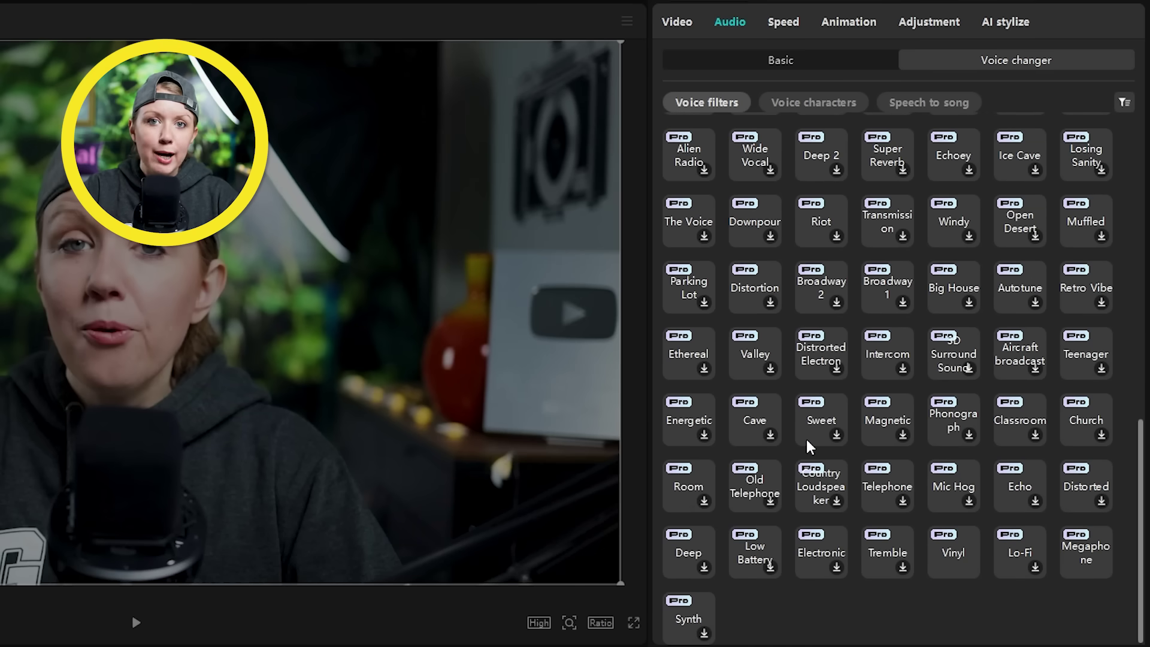
scroll(876, 465, "up", 3)
scroll(1040, 512, "up", 5)
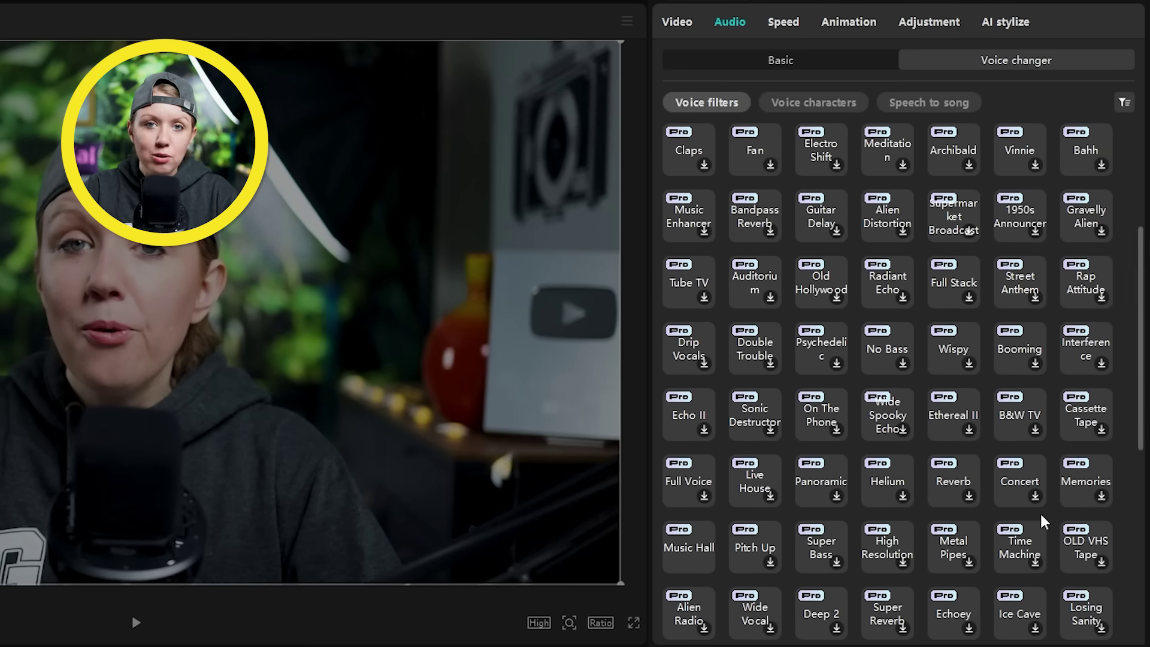
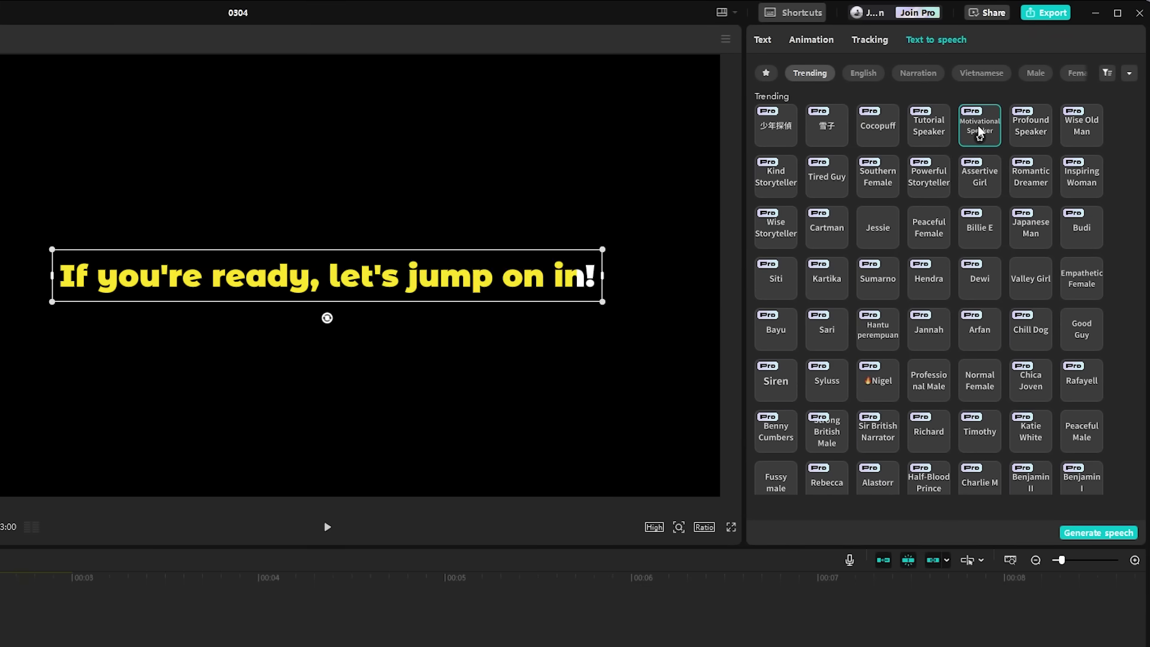
Look through the text-to-speech voices for the title text, including the Female, Character and Memesong categories
scroll(989, 325, "down", 10)
scroll(885, 129, "down", 10)
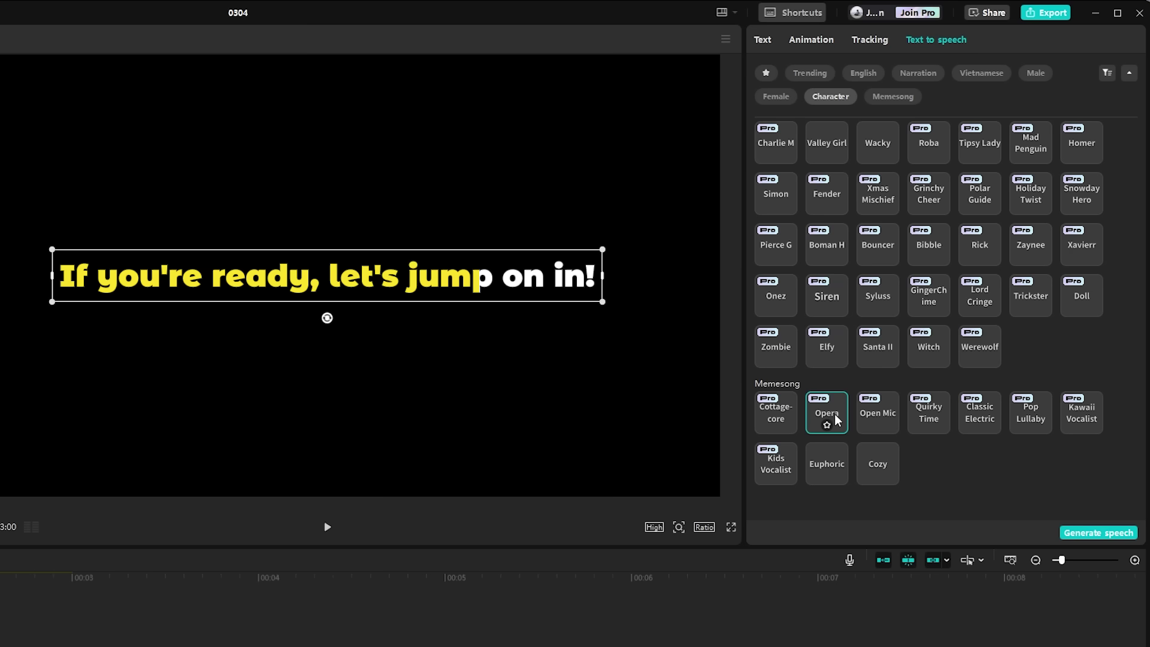
scroll(1081, 308, "up", 5)
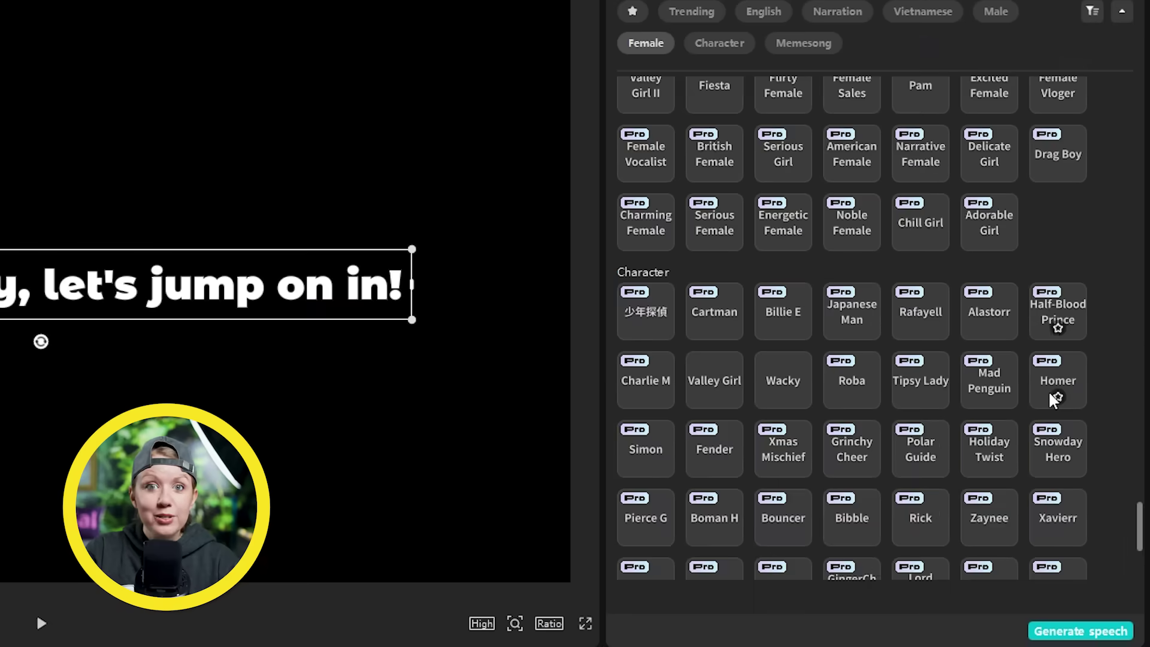
scroll(1055, 398, "down", 3)
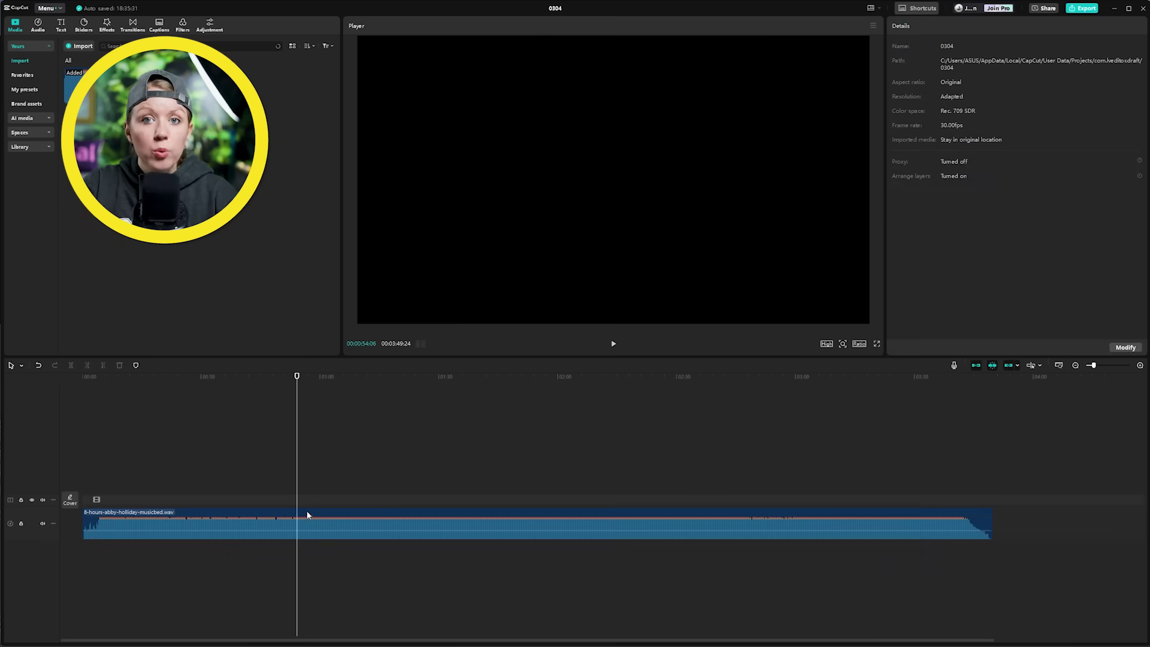
Turn on vocal isolation for the music clip on the timeline and set it to Remove vocal
left_click(307, 516)
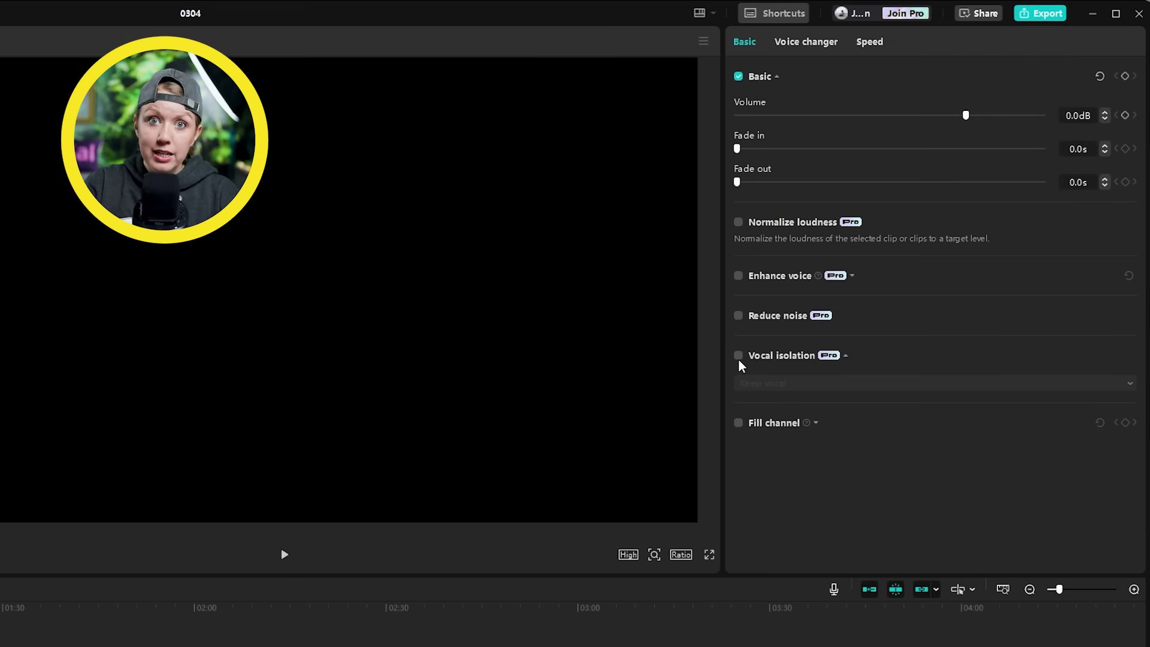
left_click(739, 356)
left_click(805, 389)
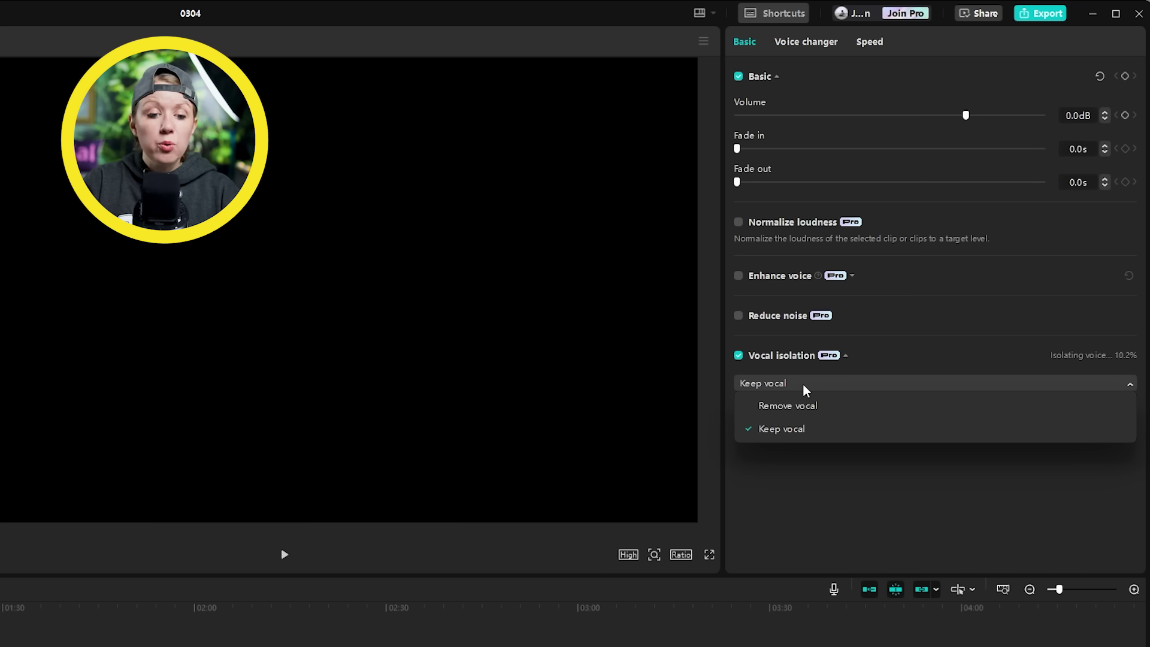
left_click(797, 407)
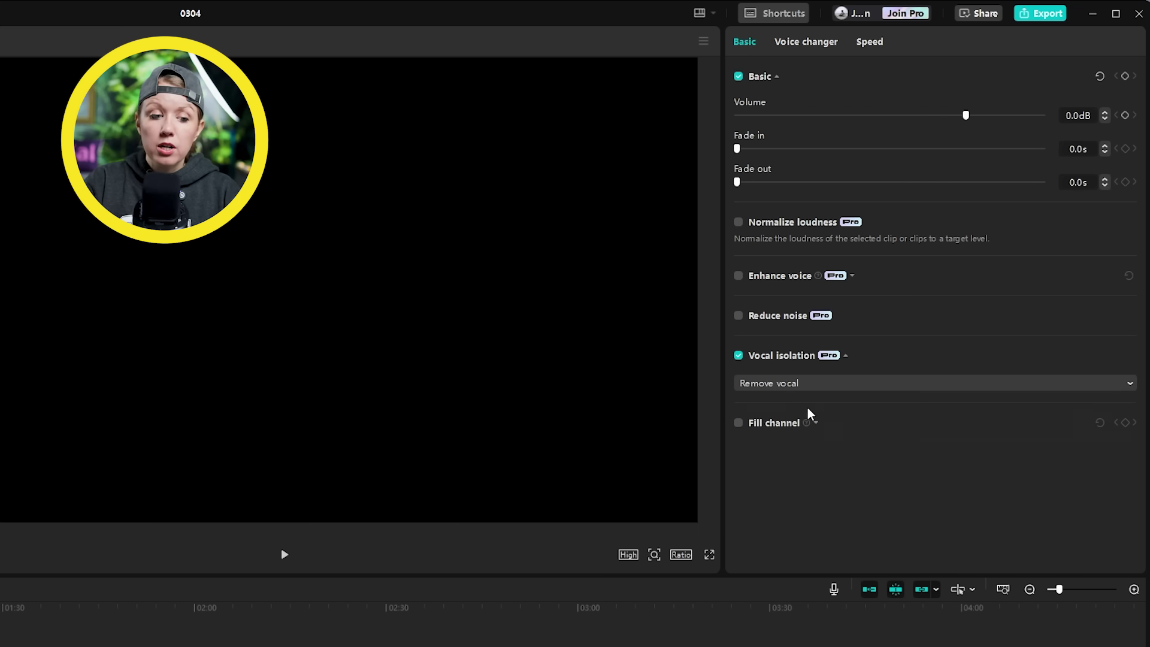
left_click(798, 389)
left_click(800, 406)
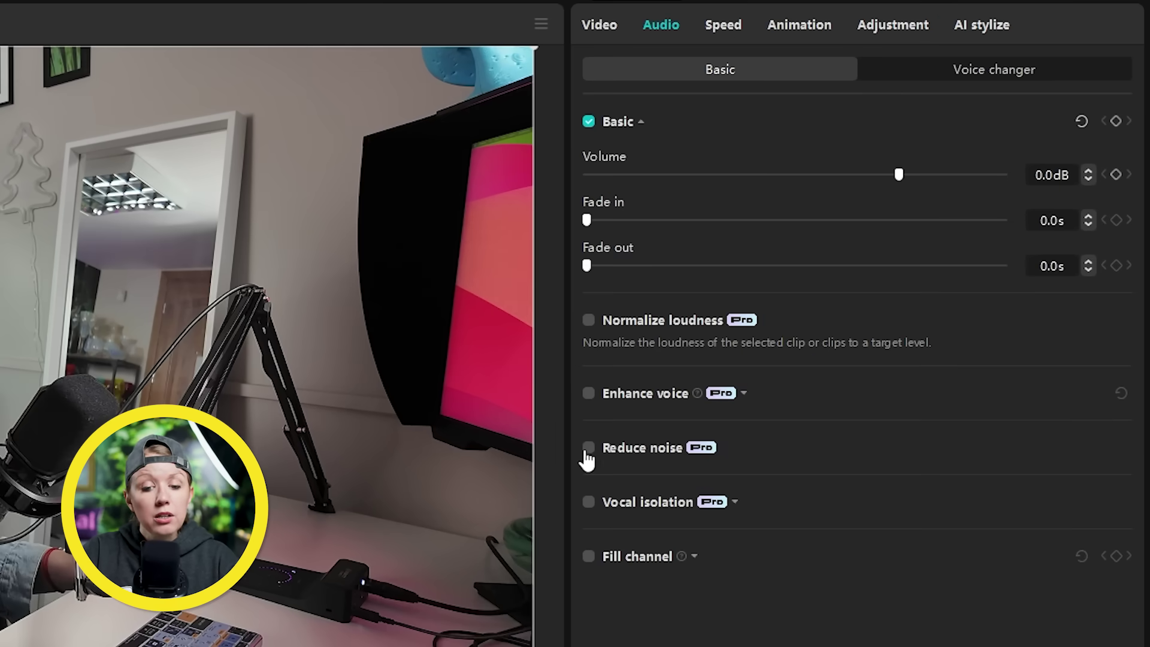
Try noise reduction on the audio of the talking-head clip filmed at the desk
left_click(738, 352)
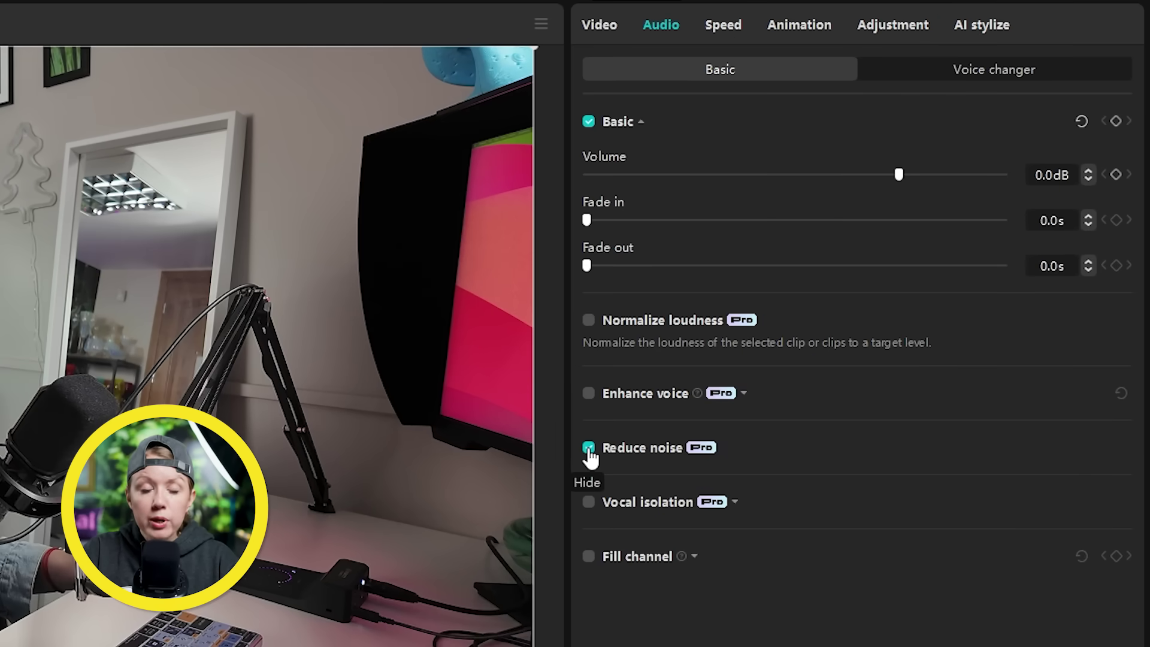
left_click(593, 450)
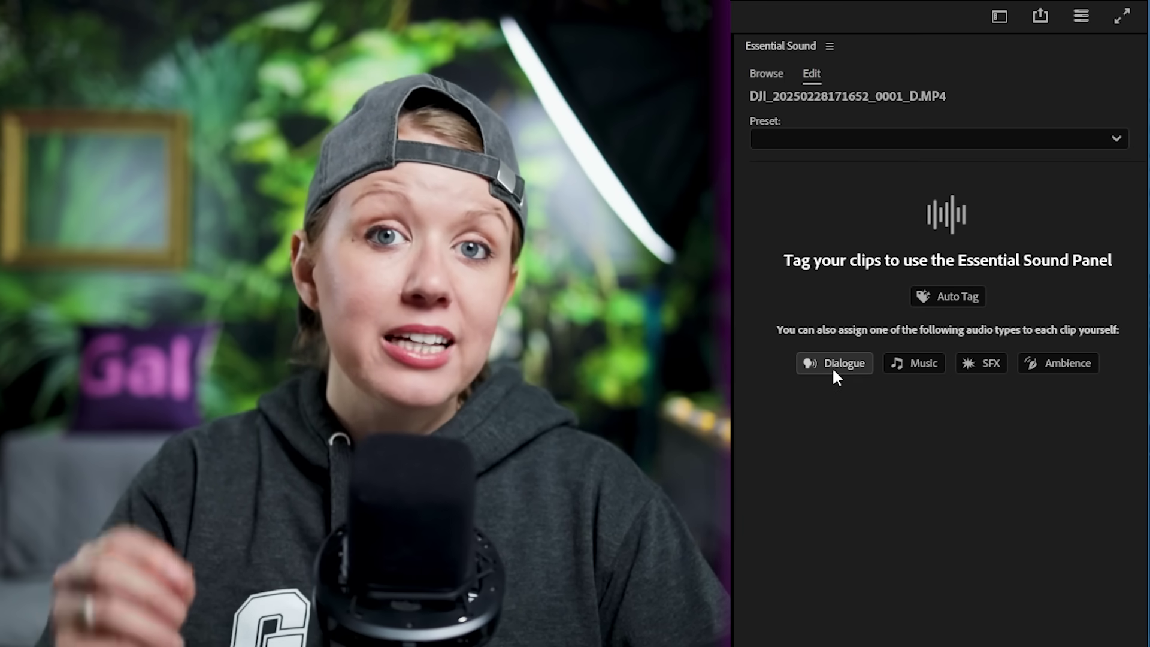
Switch to Premiere Pro, tag the talking-head clip's audio as Dialogue and apply Enhance Speech to it
left_click(832, 368)
left_click(793, 280)
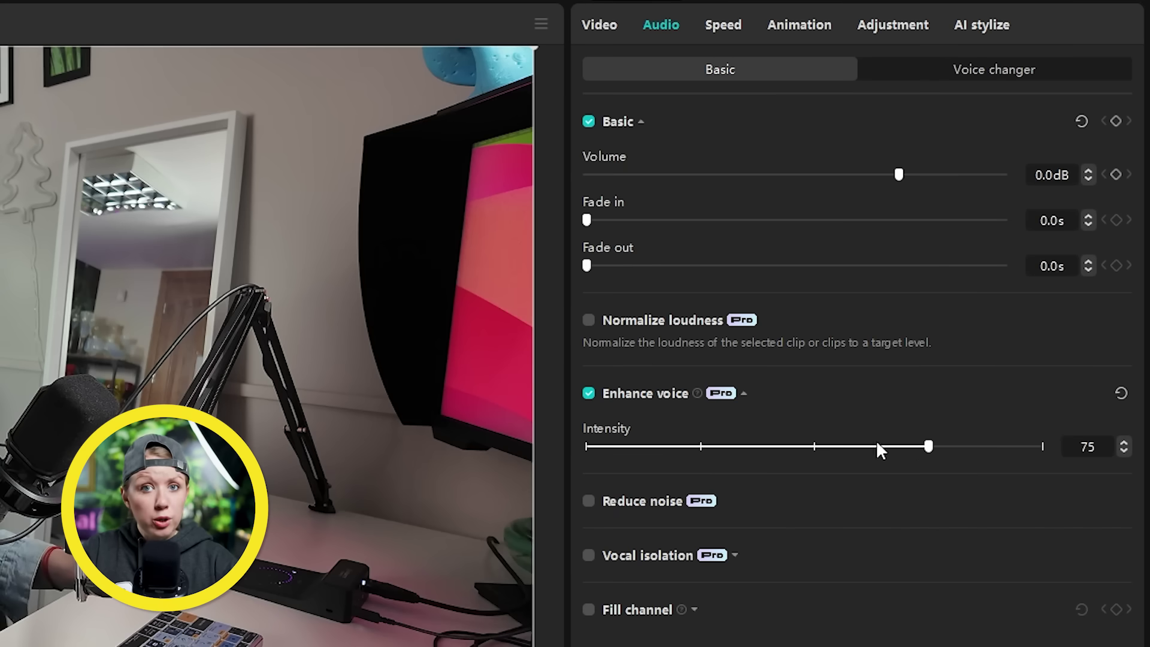
Switch back to CapCut and raise the Enhance voice intensity of the desk clip to its maximum
left_click_drag(928, 446, 1120, 462)
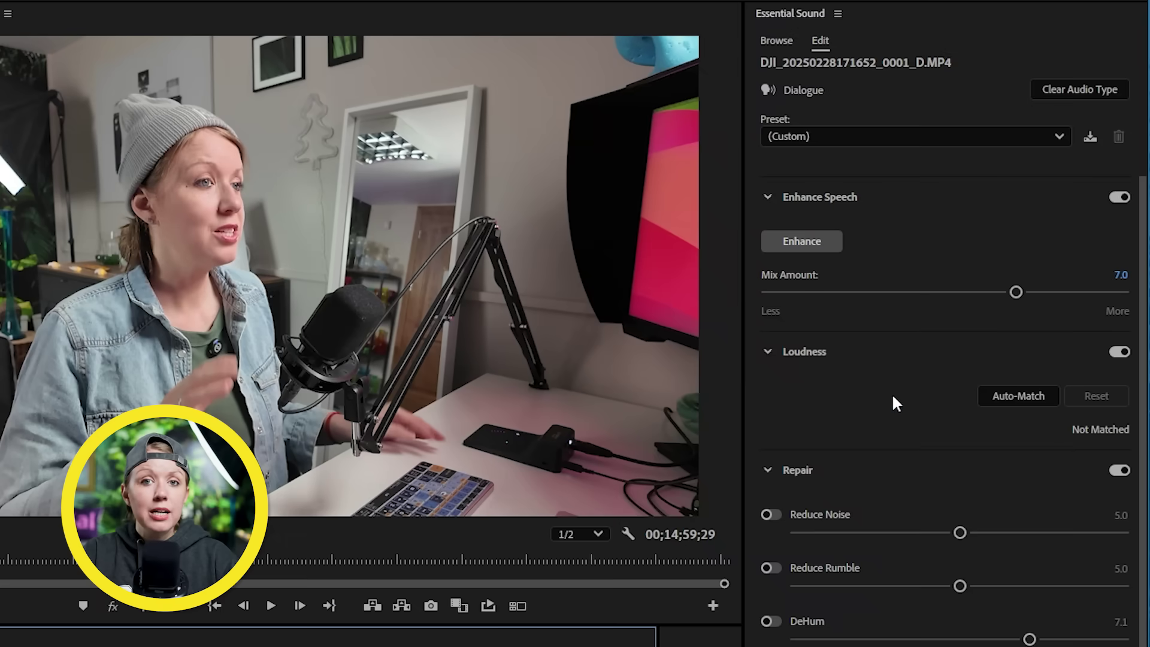
Switch to Premiere Pro, set the Enhance Speech mix amount to 10.0, and turn the enhancement off during playback to compare
left_click_drag(1018, 293, 1053, 294)
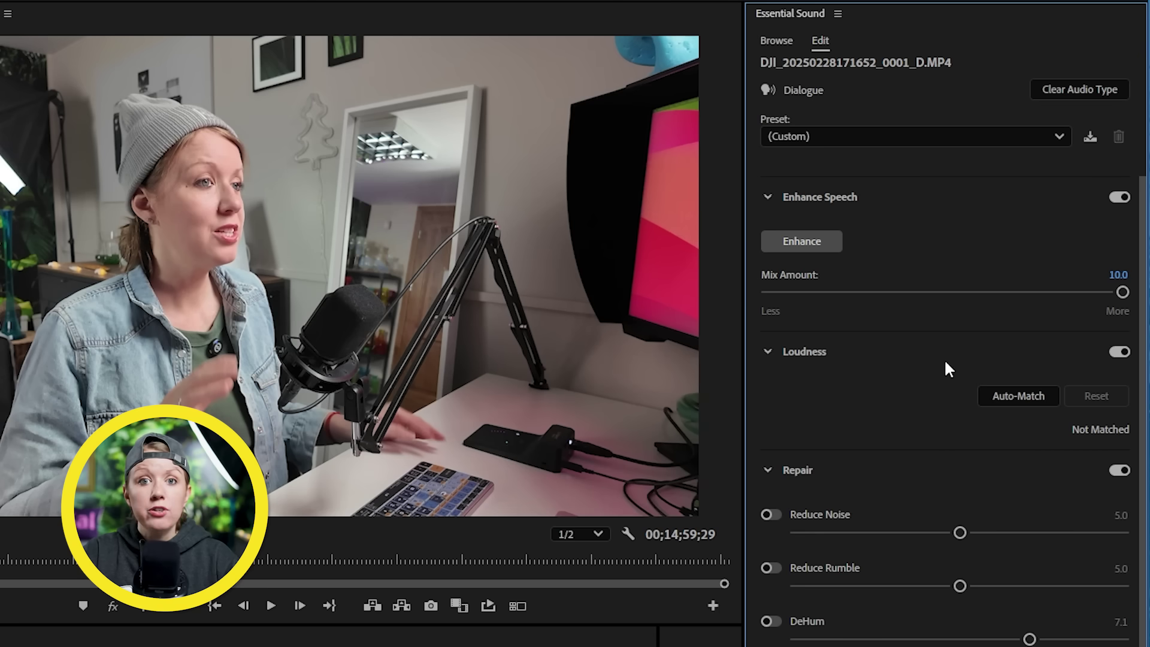
key("space")
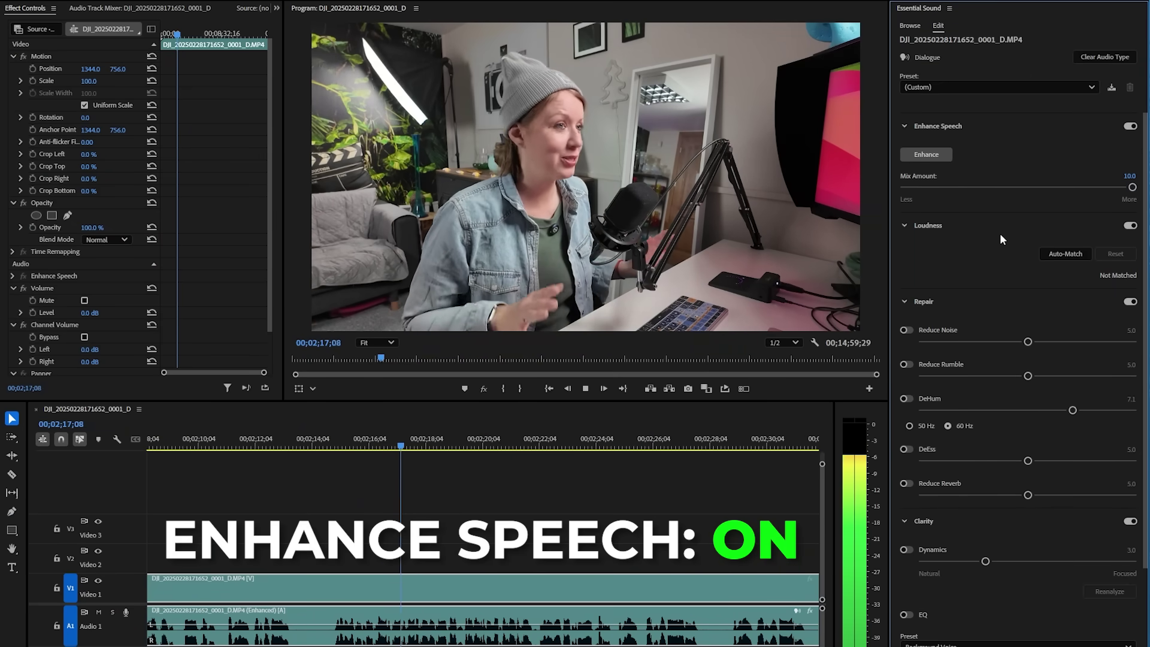
left_click(932, 157)
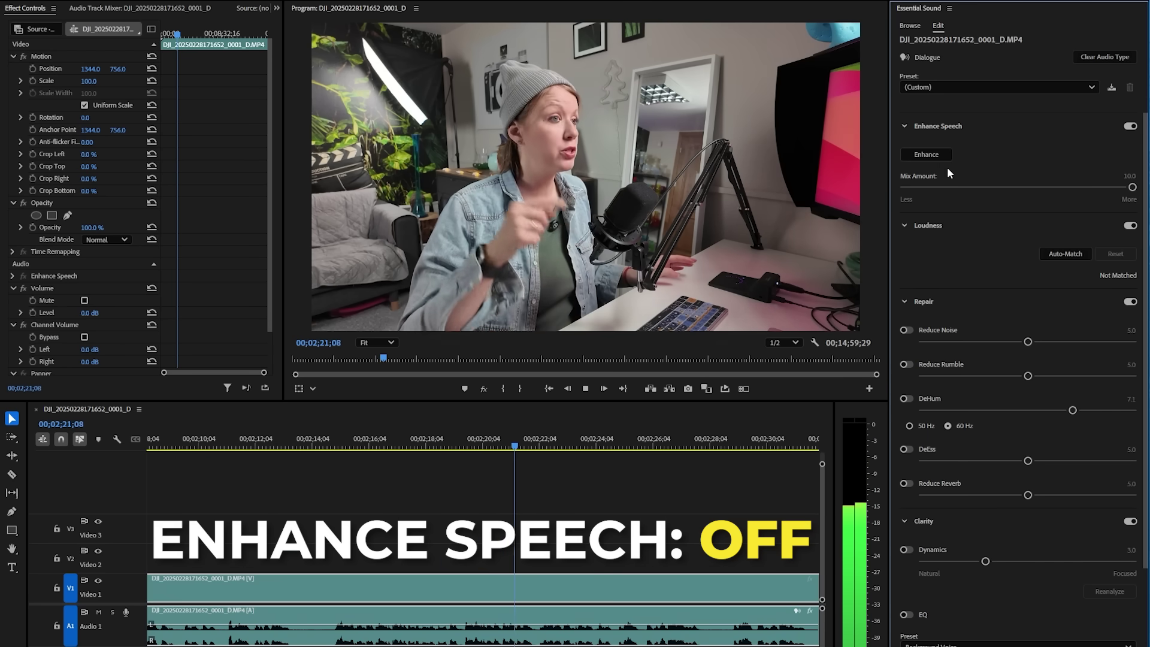